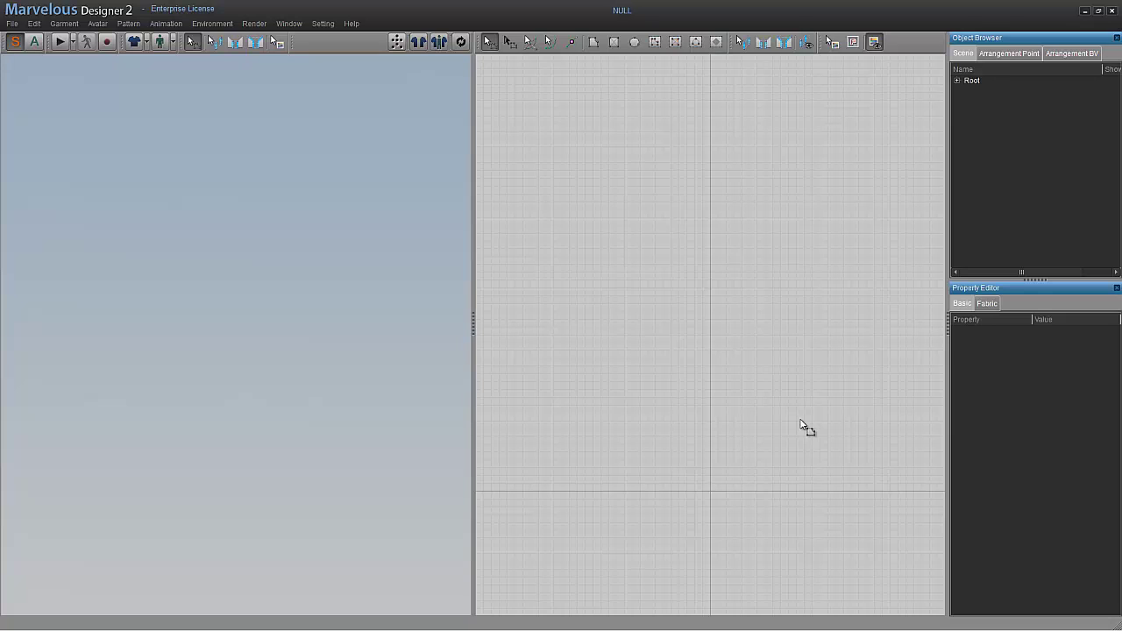
Step: Check the 3ds Max window, then start a new empty scene in Marvelous Designer
key(alt+Tab)
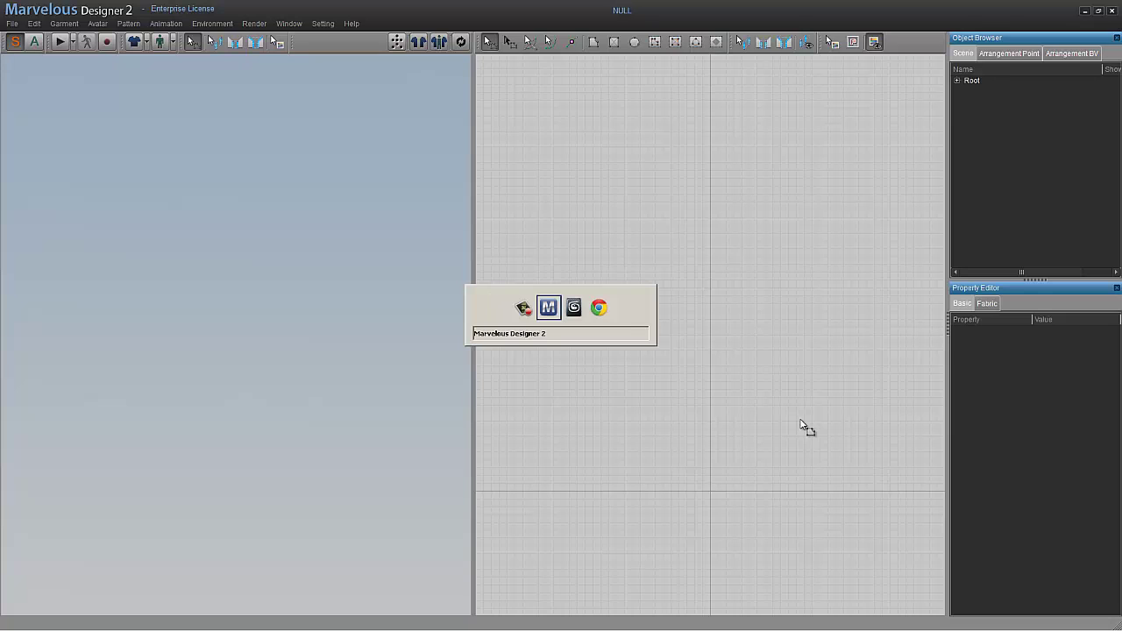
key(alt+Tab)
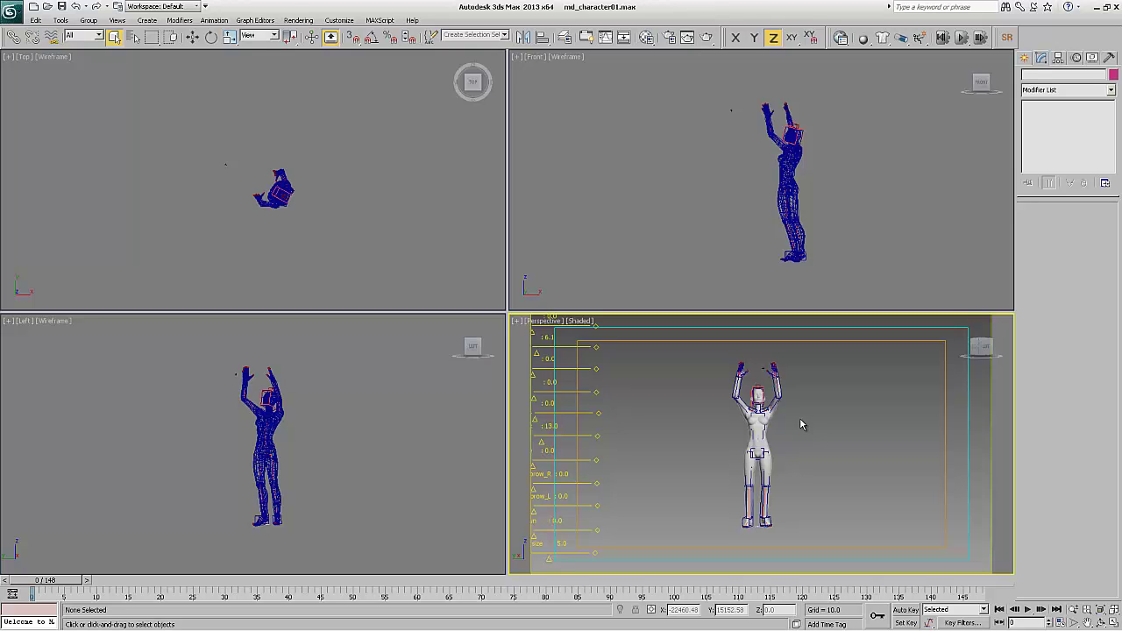
key(alt+Tab)
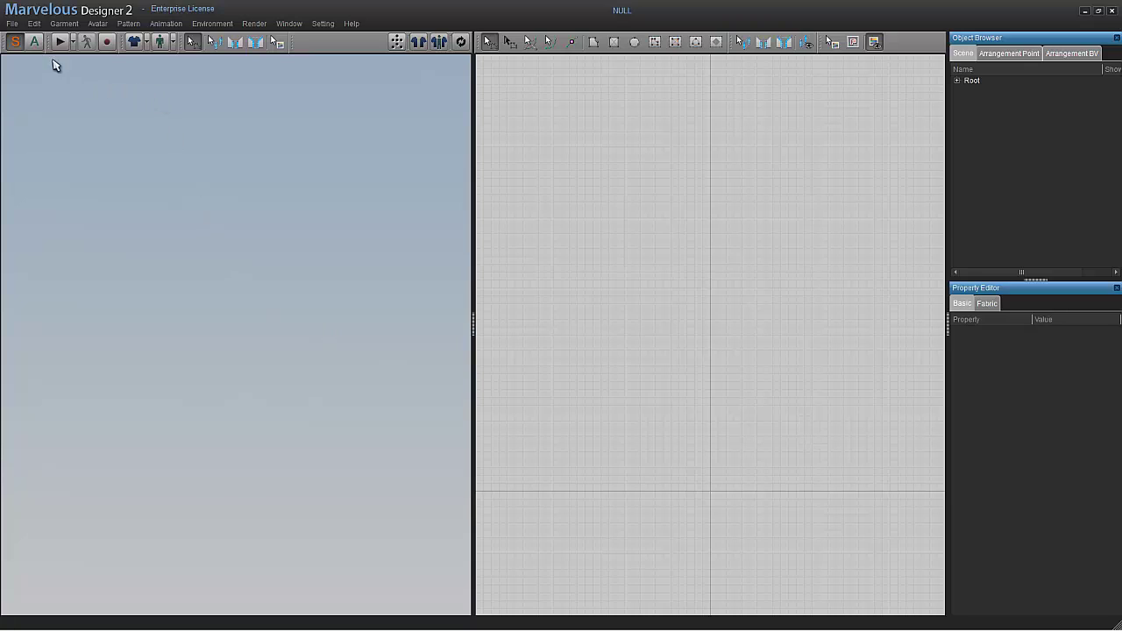
click(13, 23)
click(17, 39)
click(97, 24)
click(103, 55)
Step: Select the Body mesh in 3ds Max and collapse its Physique and Editable Poly stack entries
key(alt+Tab)
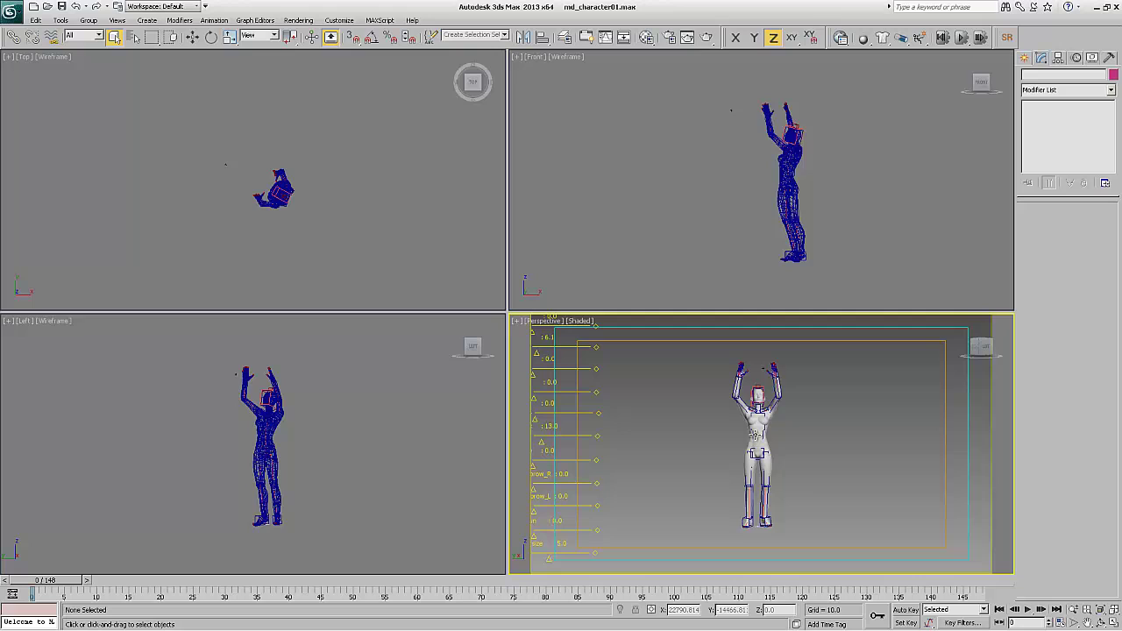
click(754, 440)
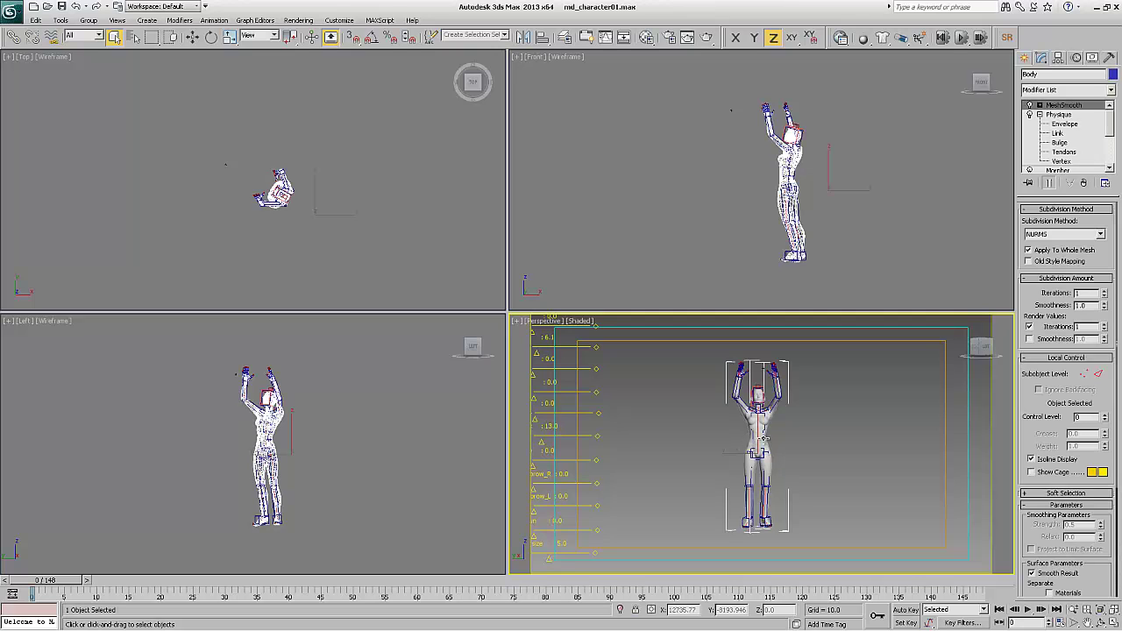
click(1039, 114)
click(1028, 133)
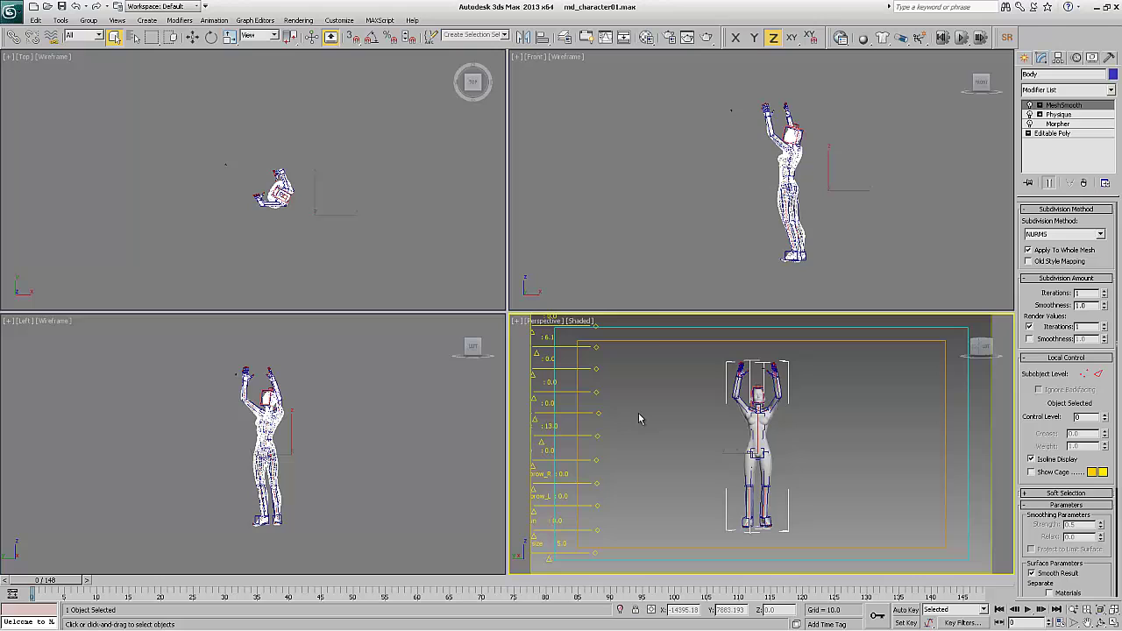
key(alt+Tab)
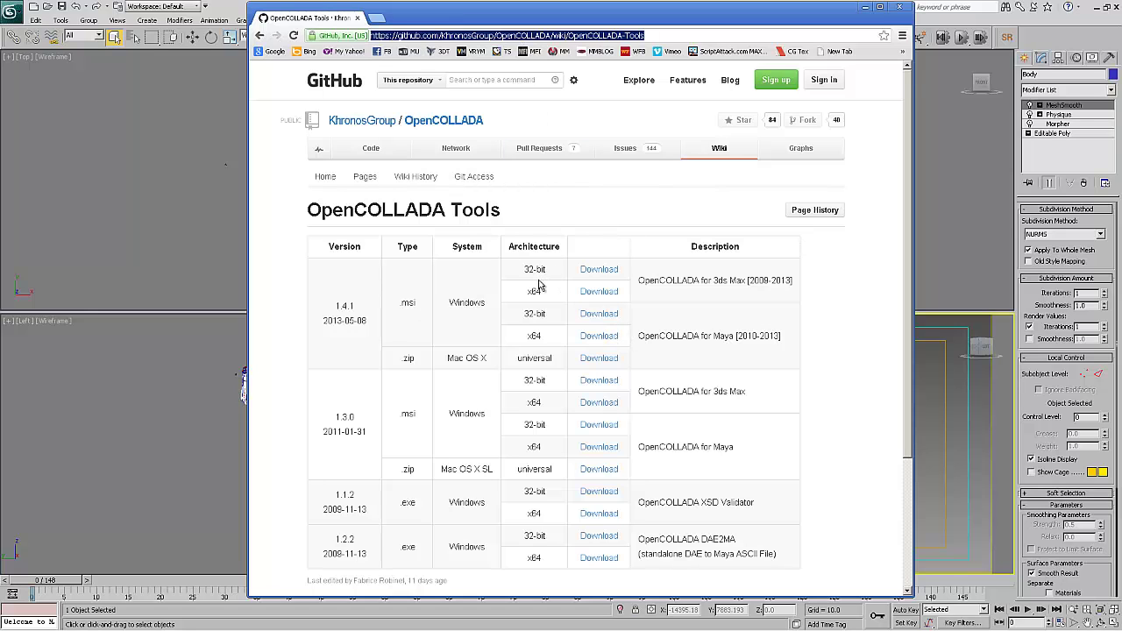
Step: Minimize Chrome so the md_character01.max scene in 3ds Max is visible again
click(865, 7)
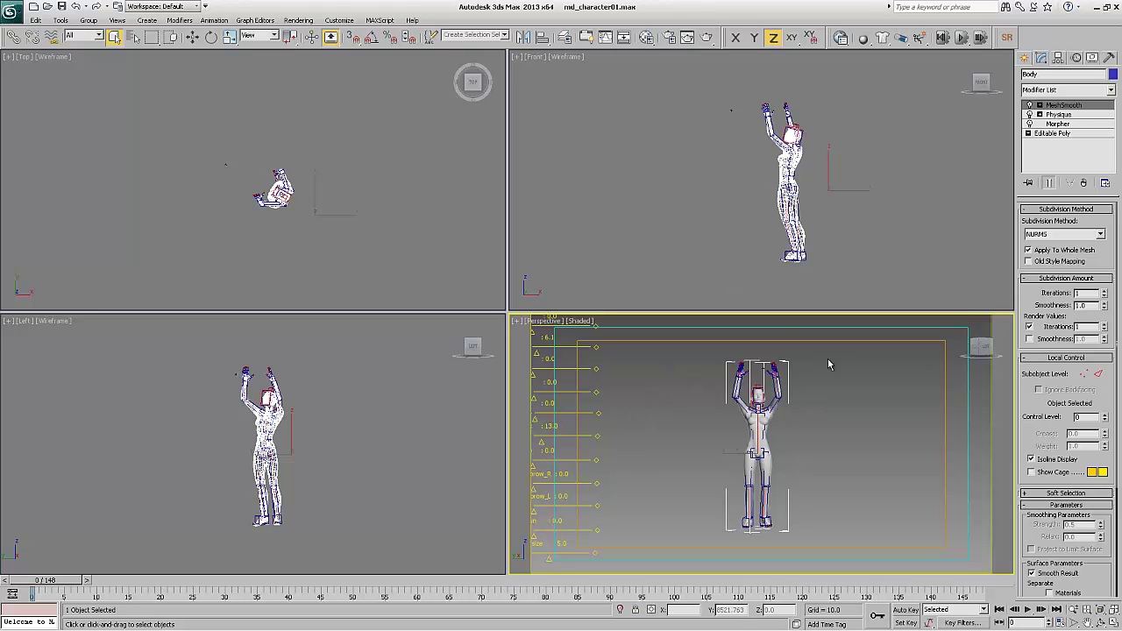
Step: Add a Point Cache modifier to the Body mesh and start a new Point Cache2 (.pc2) file
click(1046, 91)
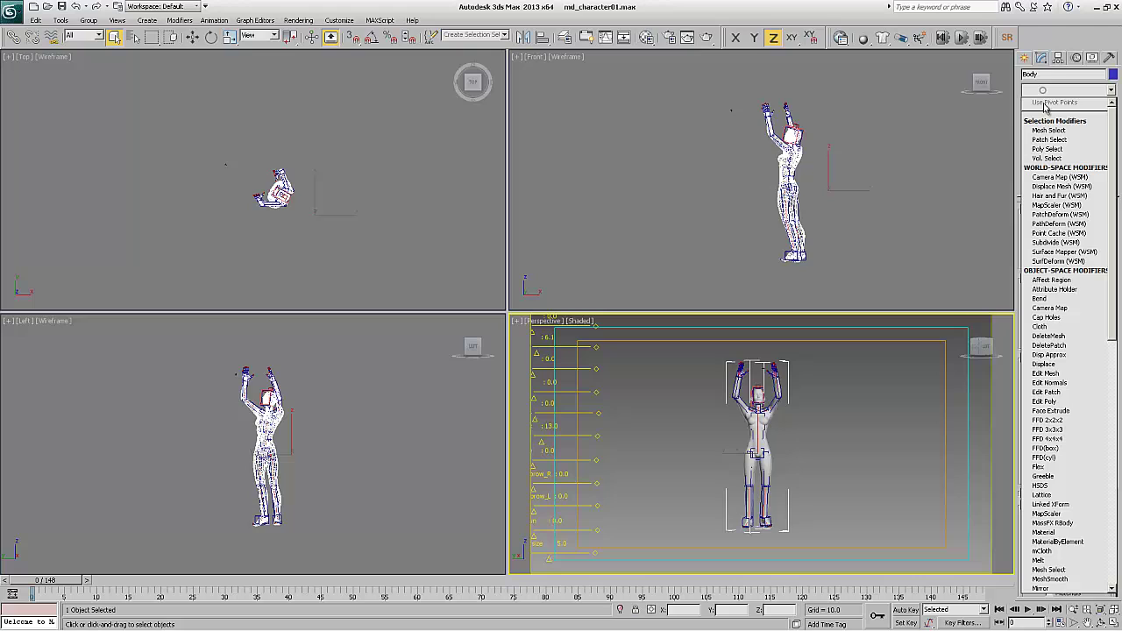
click(1112, 413)
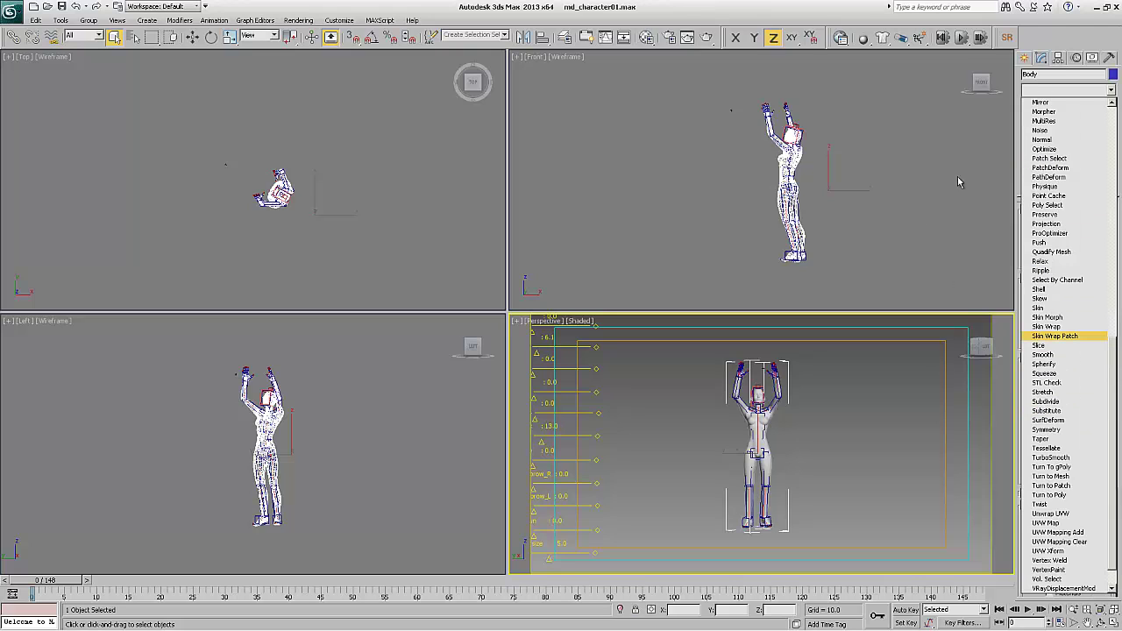
click(1048, 195)
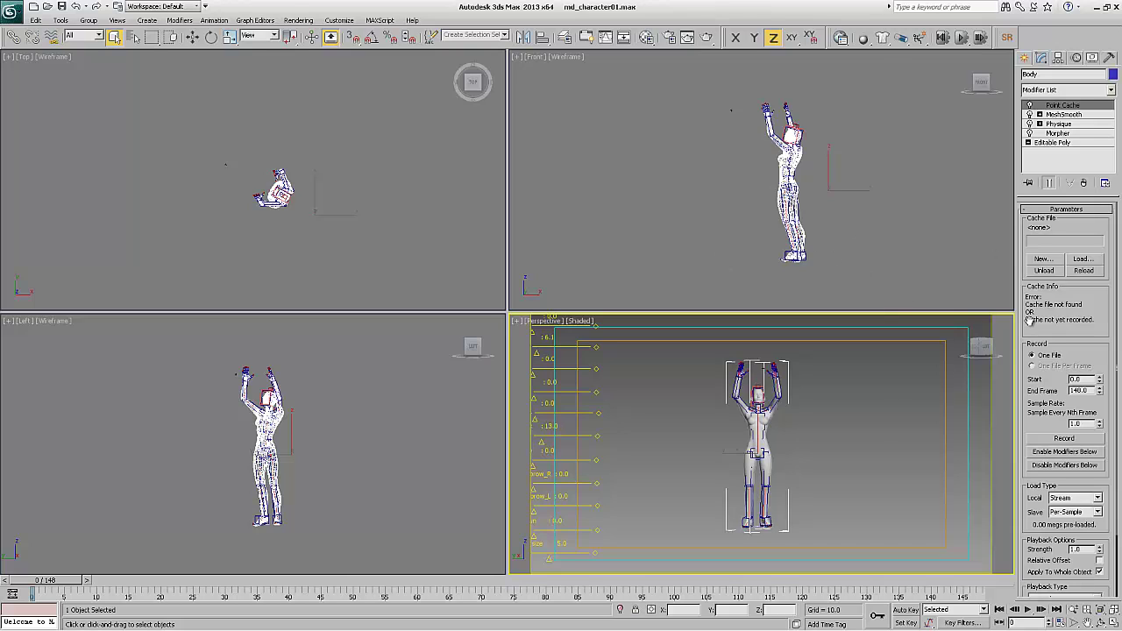
click(1043, 258)
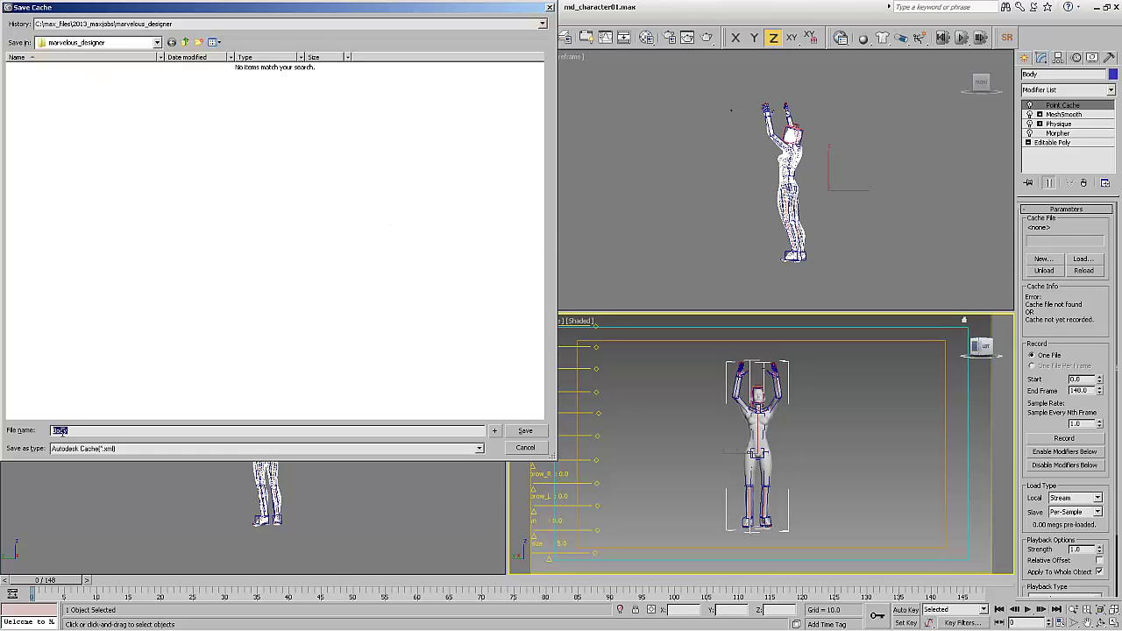
key(Tab)
key(alt+Down)
key(Down)
key(Return)
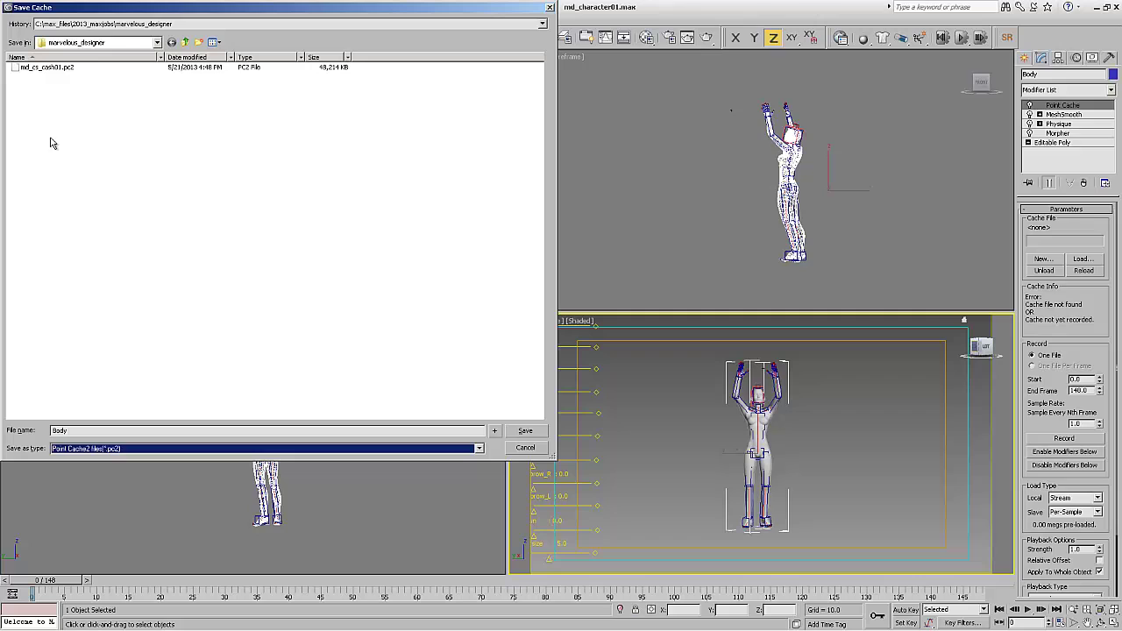
Step: Save the cache over md_cs_cash01.pc2 and record the 149-frame animation into it
click(42, 67)
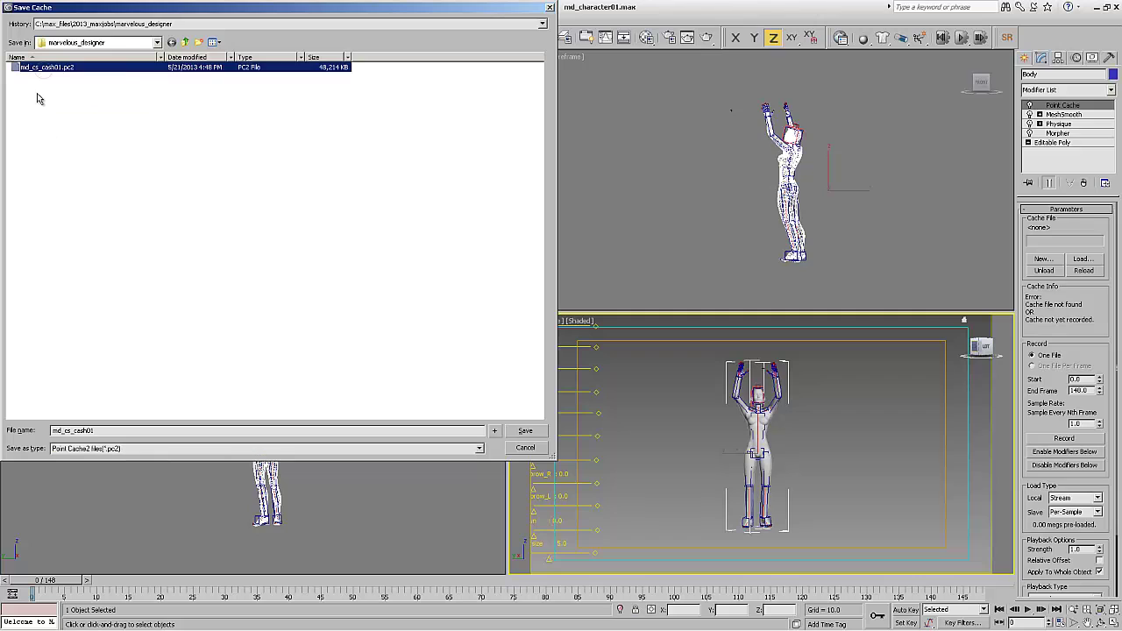
click(525, 431)
click(603, 355)
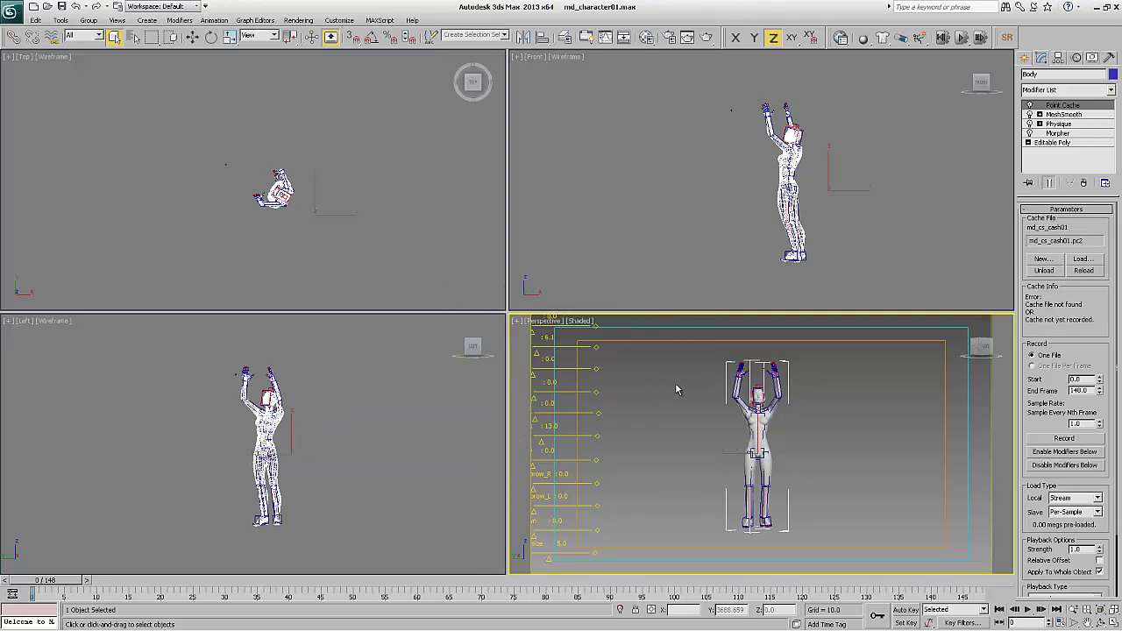
click(1046, 438)
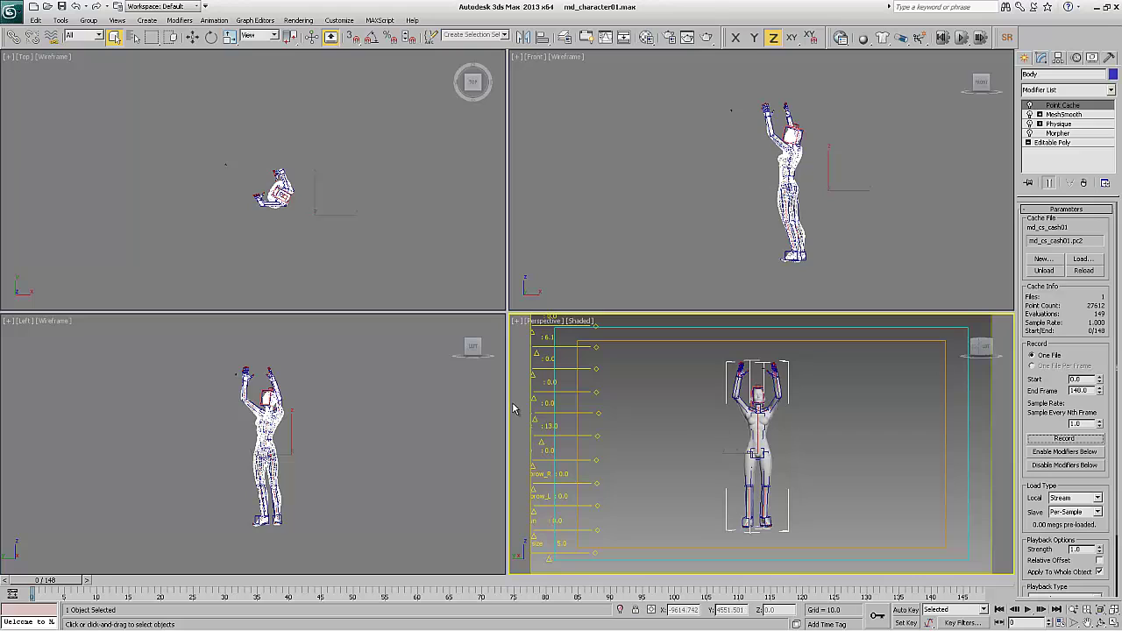
Step: Export Selected as OpenCOLLADA (*.DAE), replacing md_character01.DAE, and accept the animation settings for frames 0–148
click(10, 12)
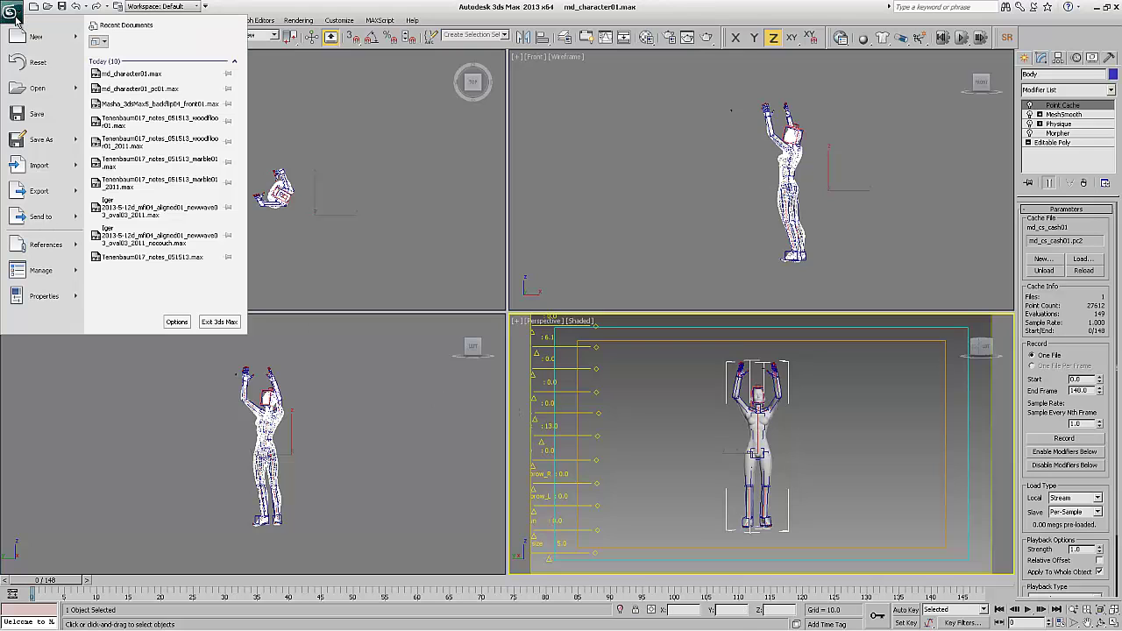
mouse_move(79, 194)
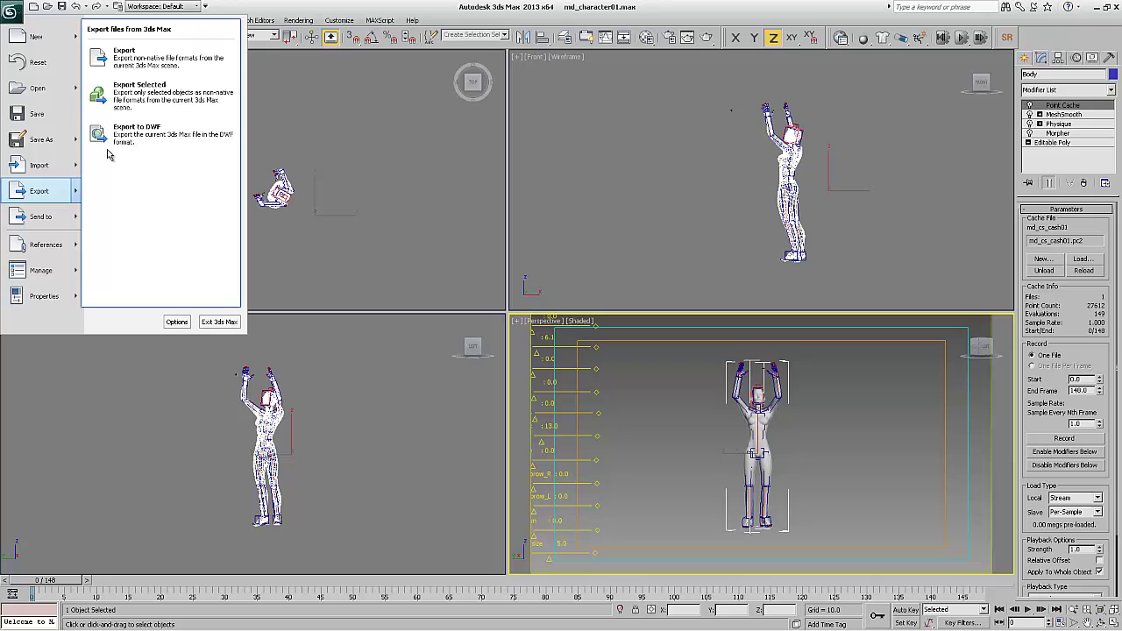
click(133, 104)
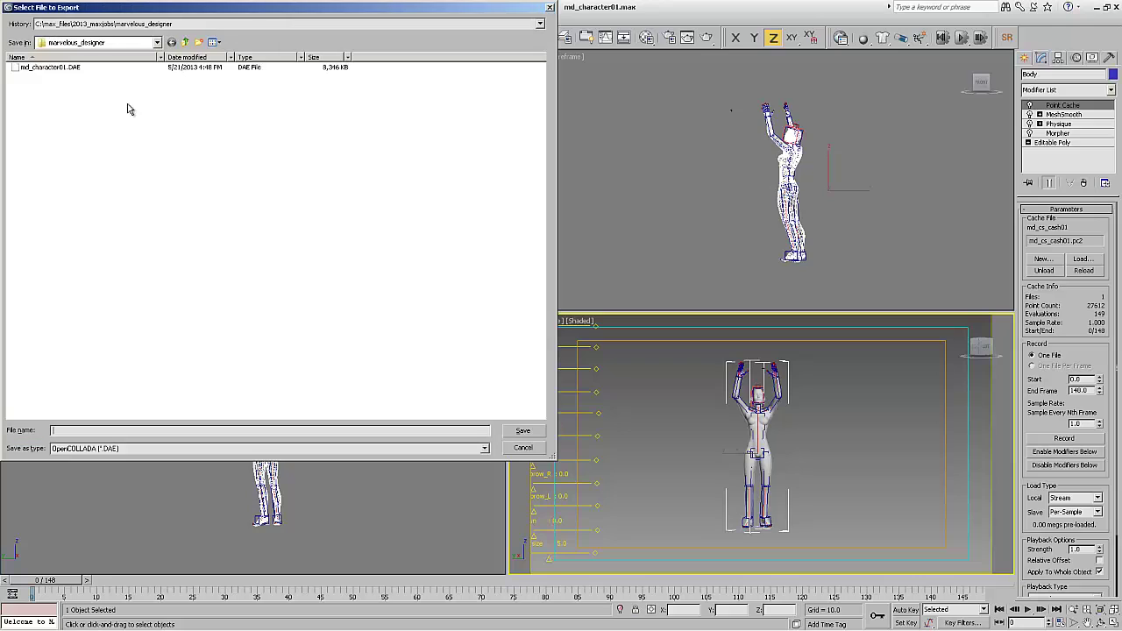
click(54, 448)
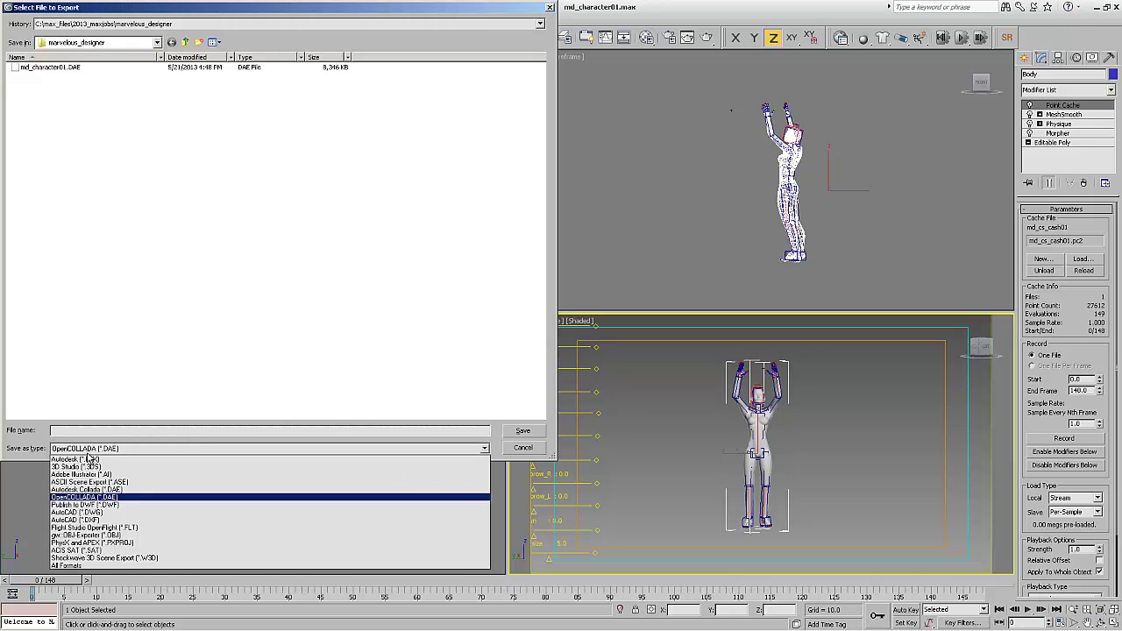
click(77, 497)
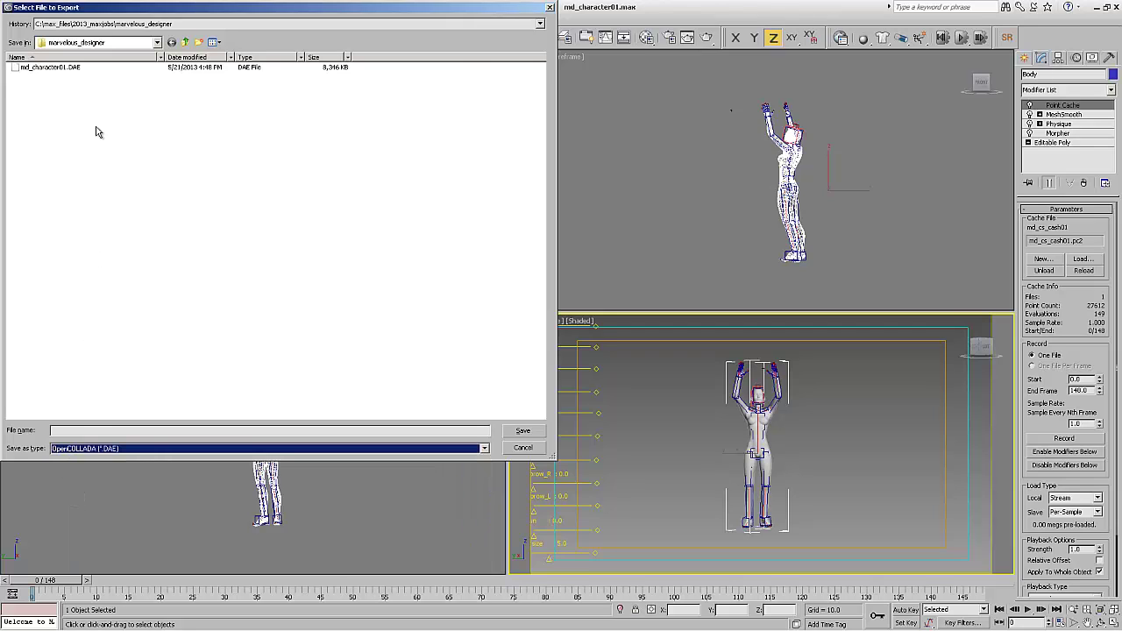
click(58, 69)
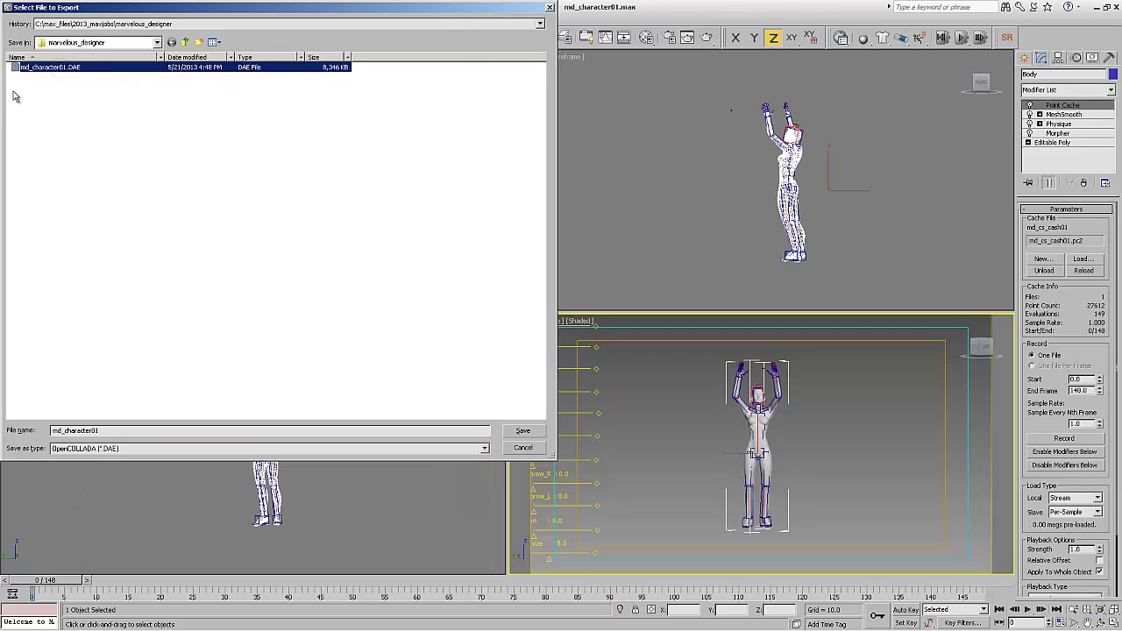
click(523, 431)
click(611, 359)
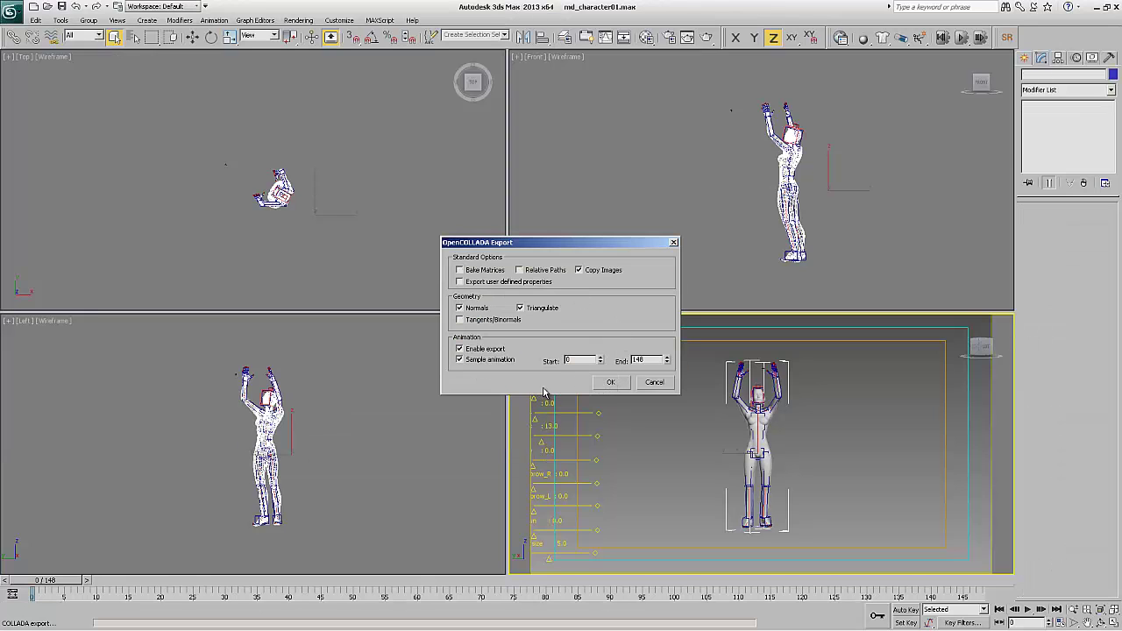
click(611, 382)
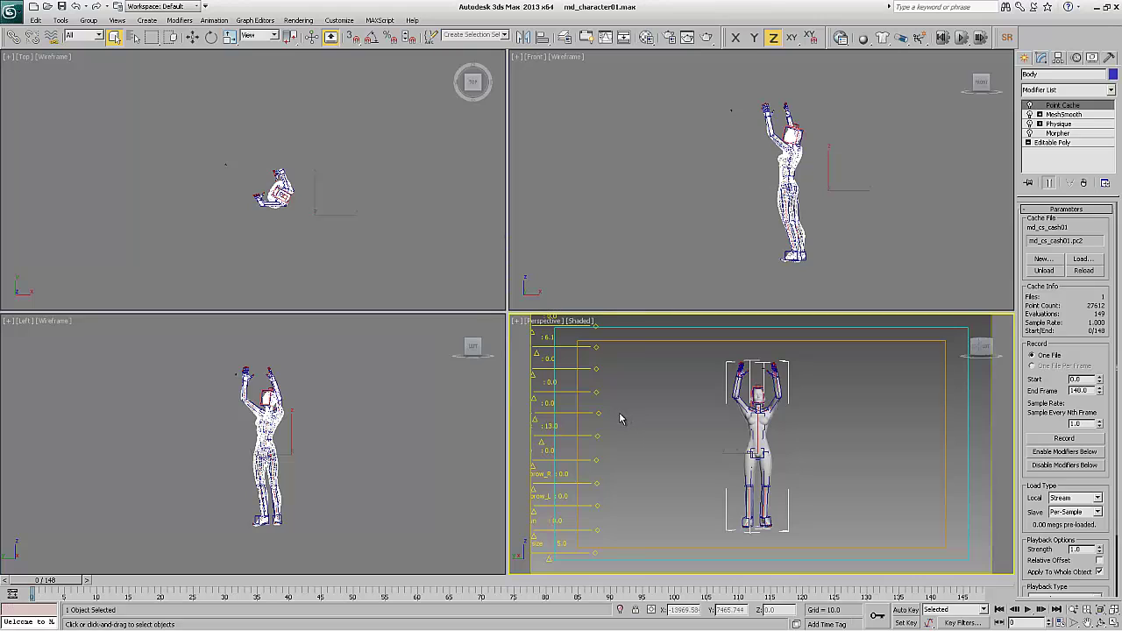
Step: Import md_character01.DAE into Marvelous Designer as an avatar at 100% scale
key(alt+Tab)
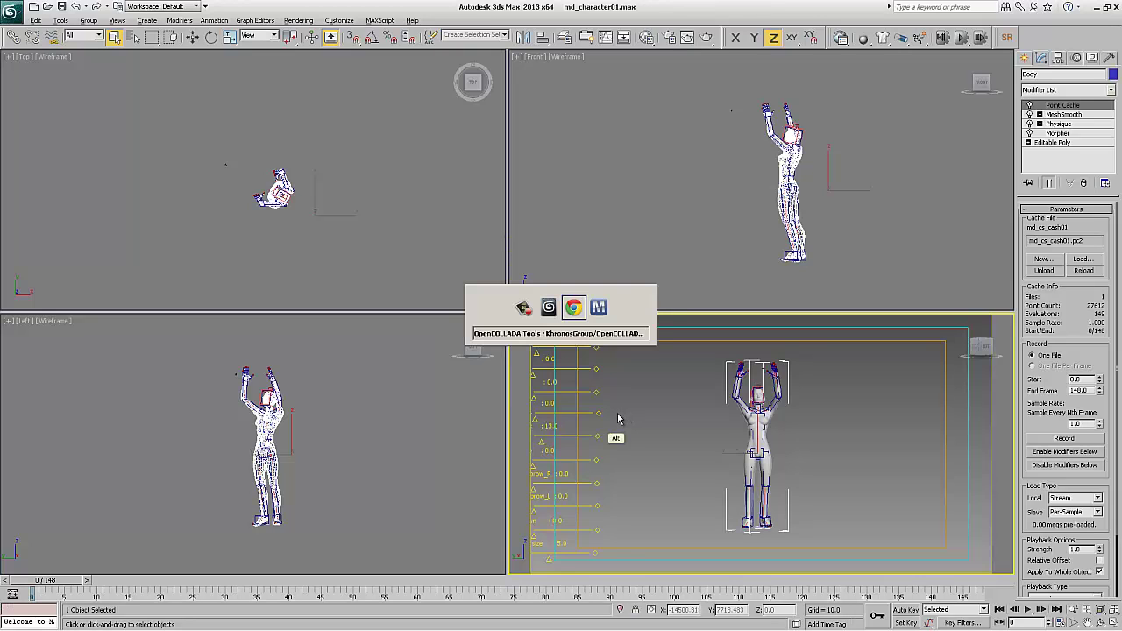
key(alt+Tab)
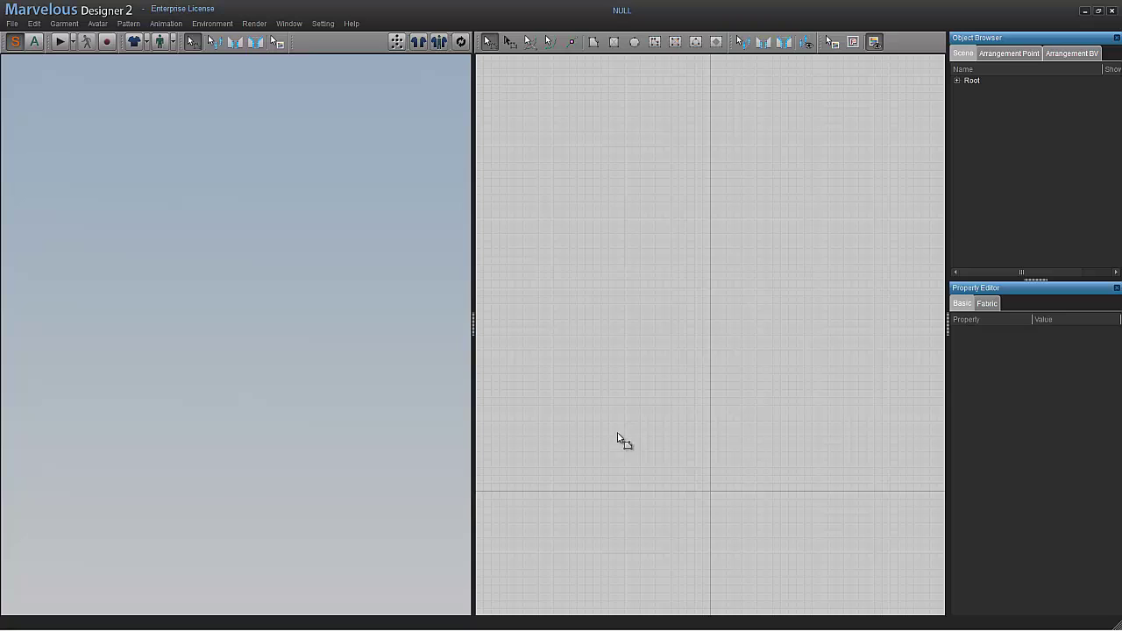
click(12, 24)
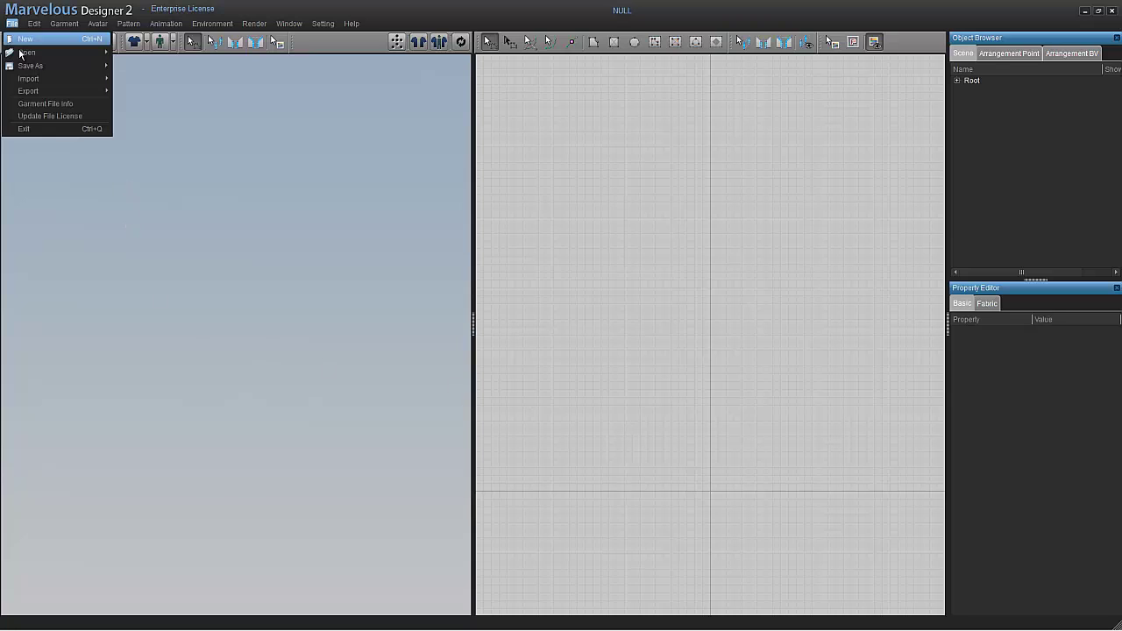
mouse_move(44, 78)
click(141, 81)
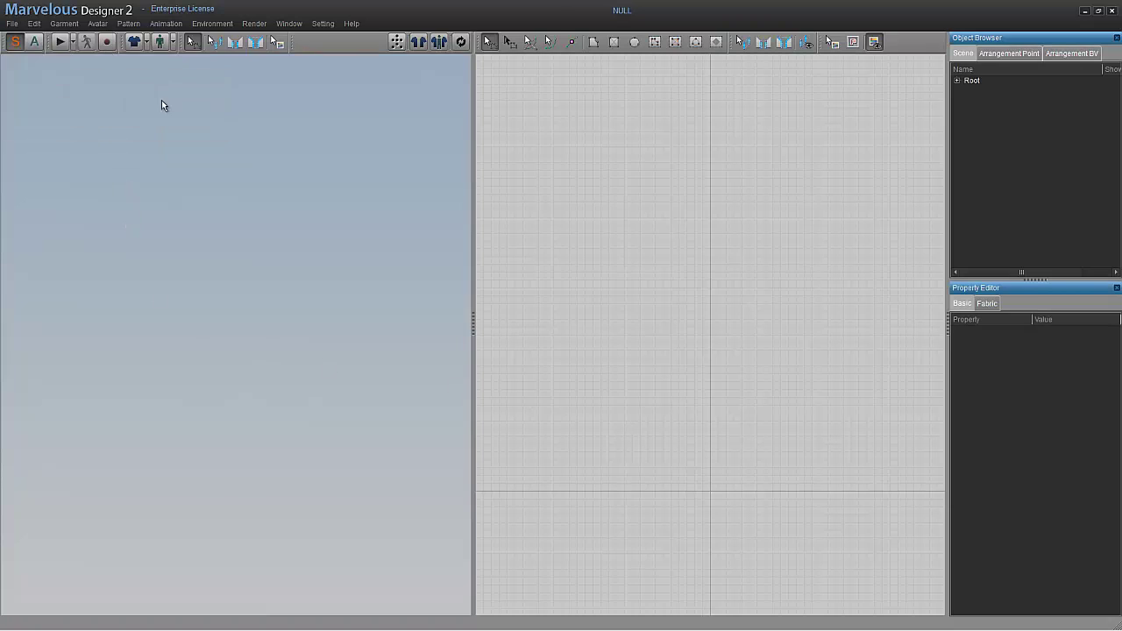
click(173, 77)
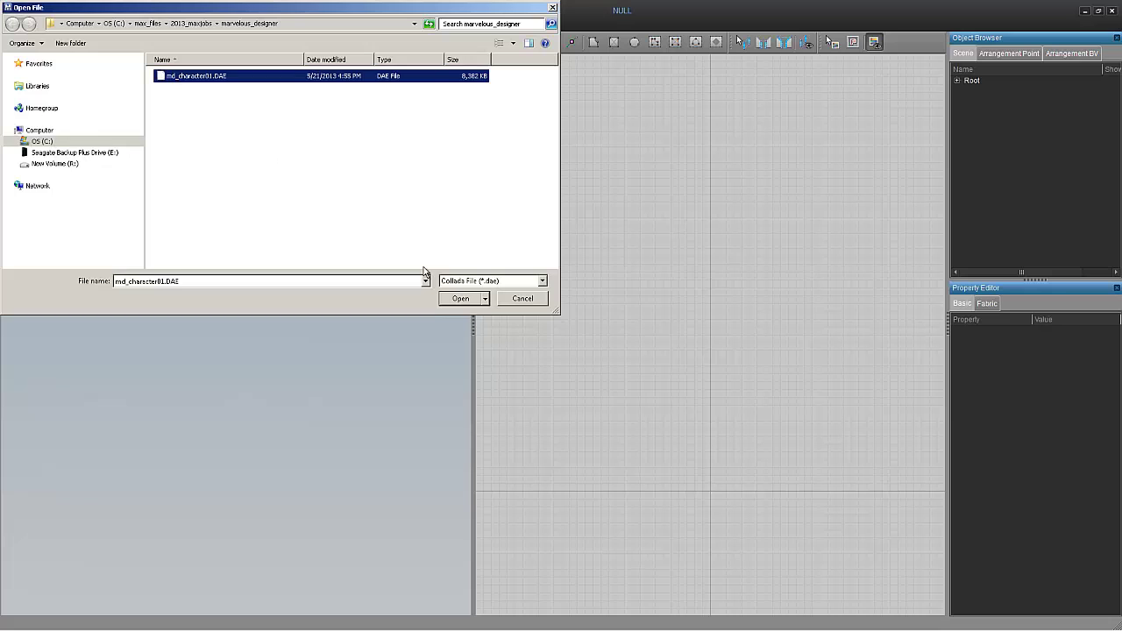
click(460, 298)
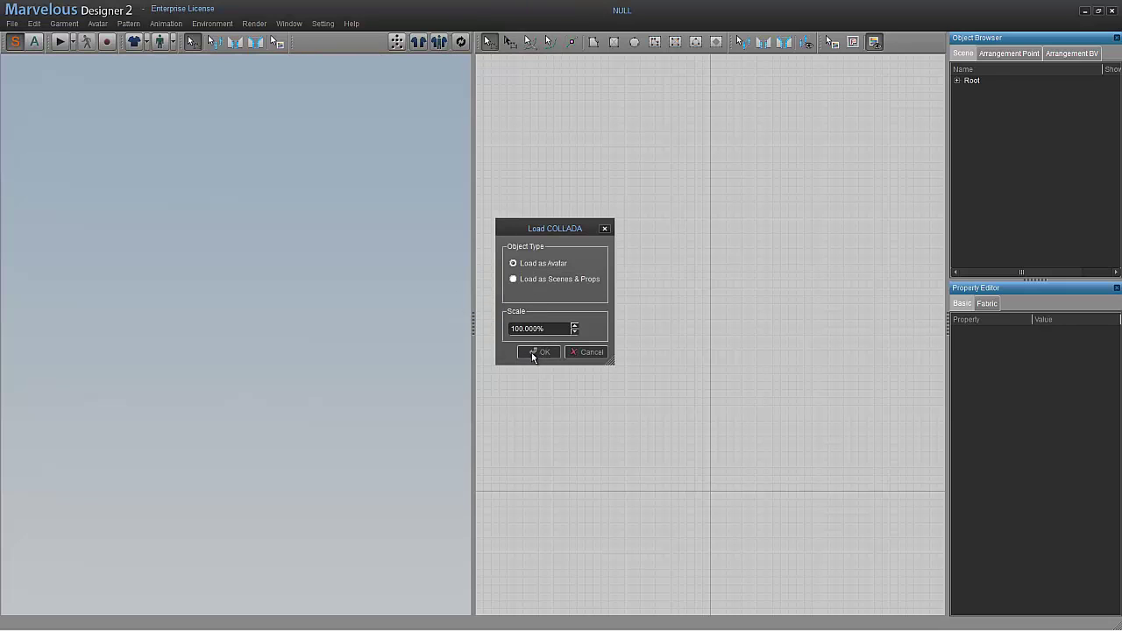
click(532, 352)
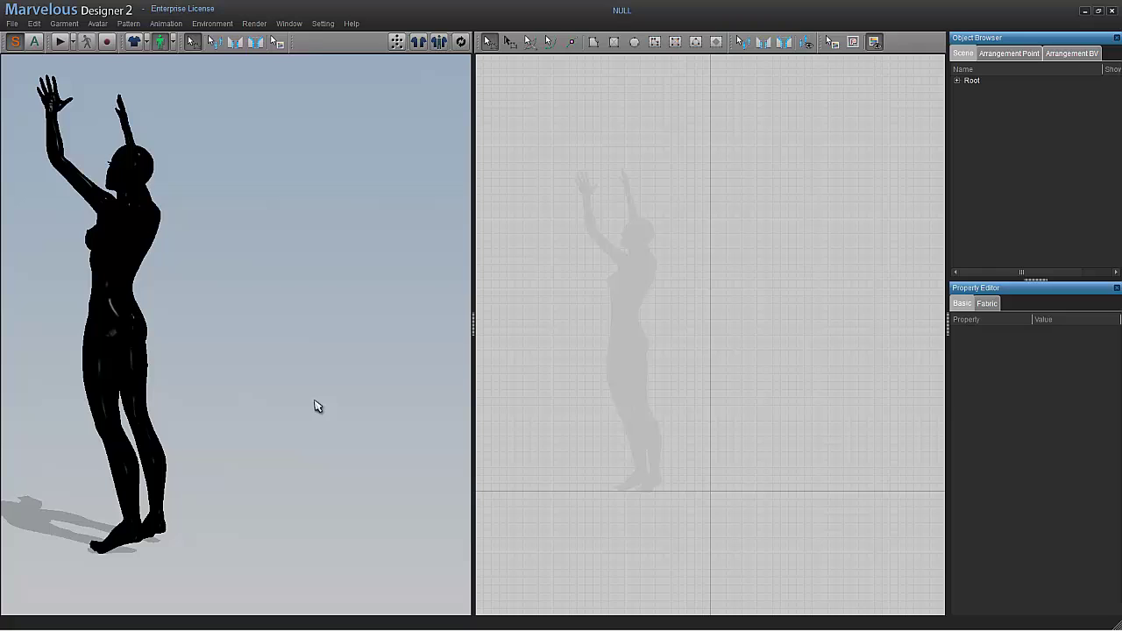
Step: Scrub the avatar's animation on the timeline in Animation mode, then return to Simulation mode
click(34, 42)
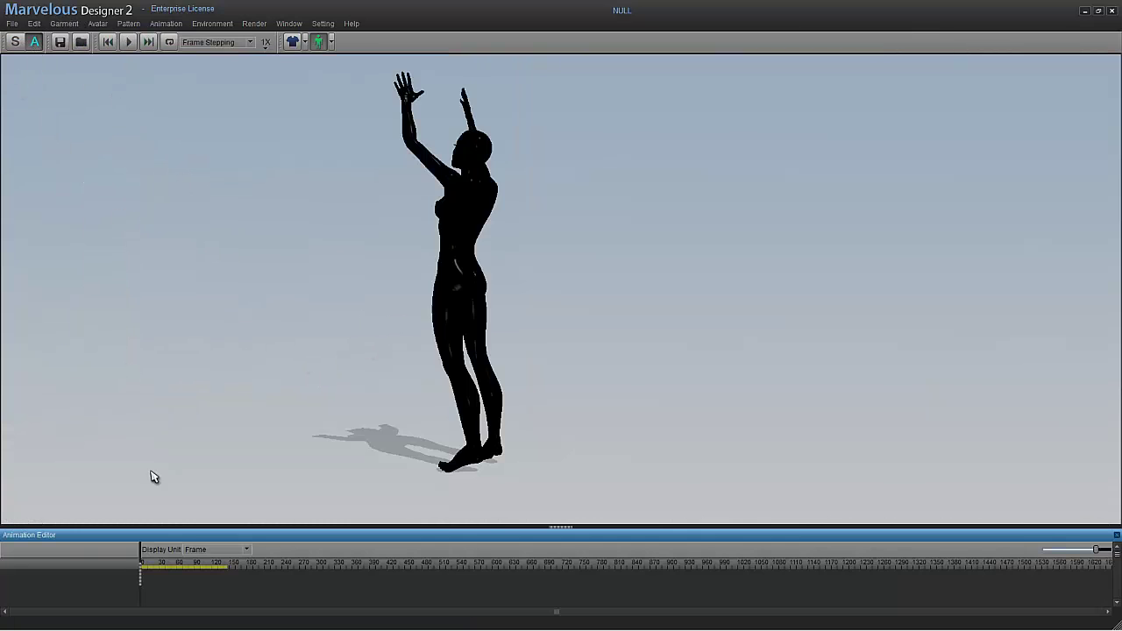
click(155, 564)
drag(211, 569, 125, 557)
click(15, 42)
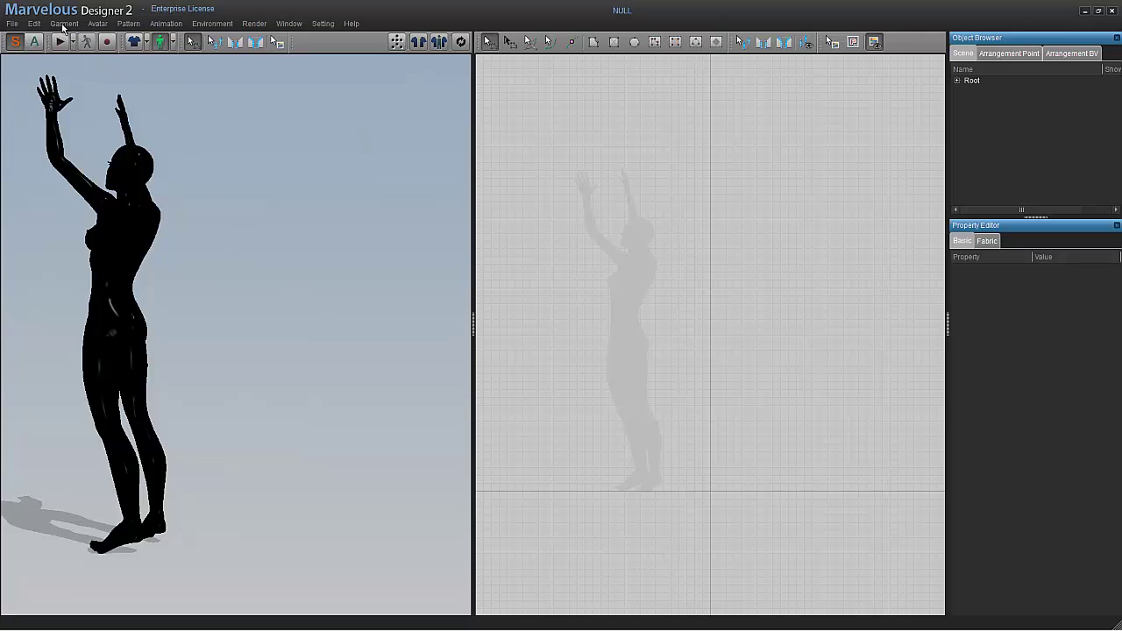
Step: Import md_cs_cash01.pc2 as a Point Cache 2 vertex animation onto Body_Shape at 1000% scale, cm units
click(12, 23)
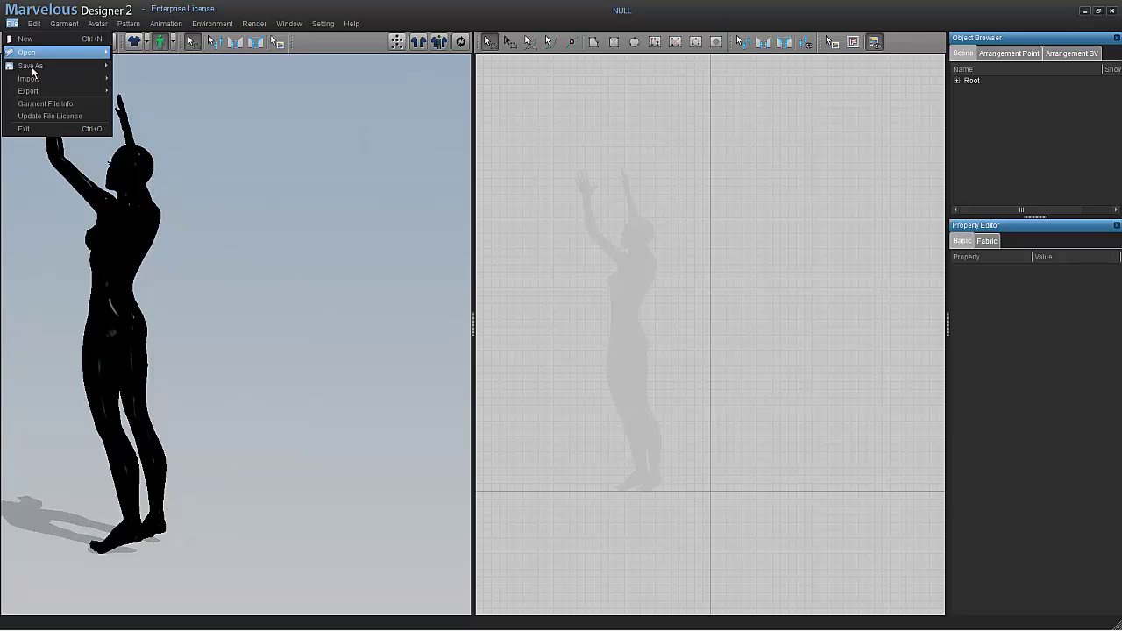
mouse_move(52, 79)
mouse_move(178, 130)
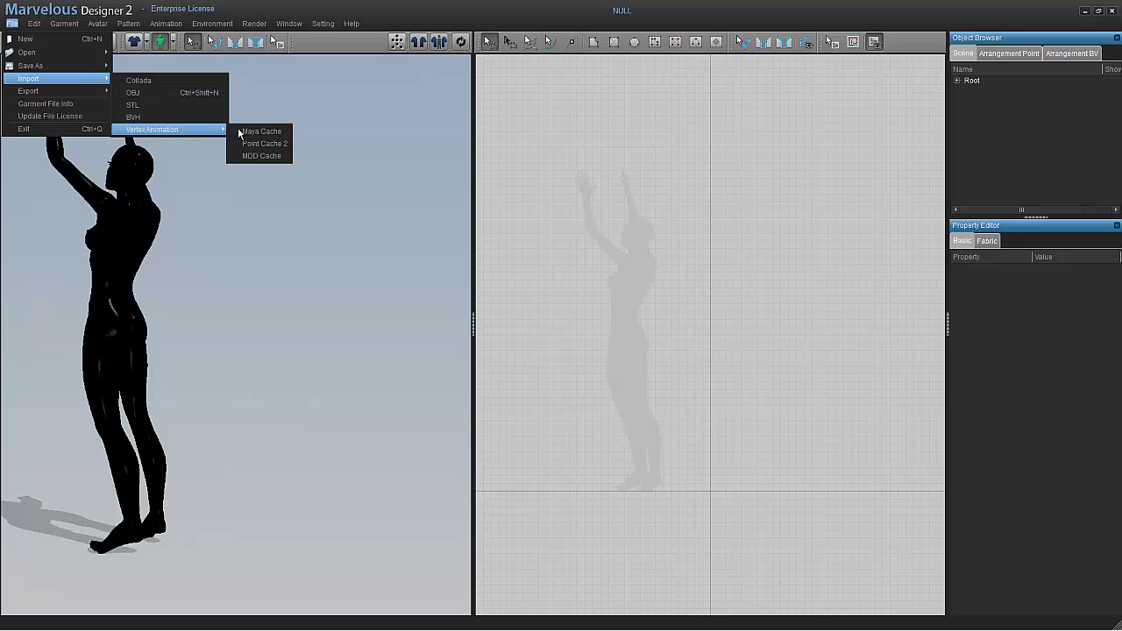
click(255, 144)
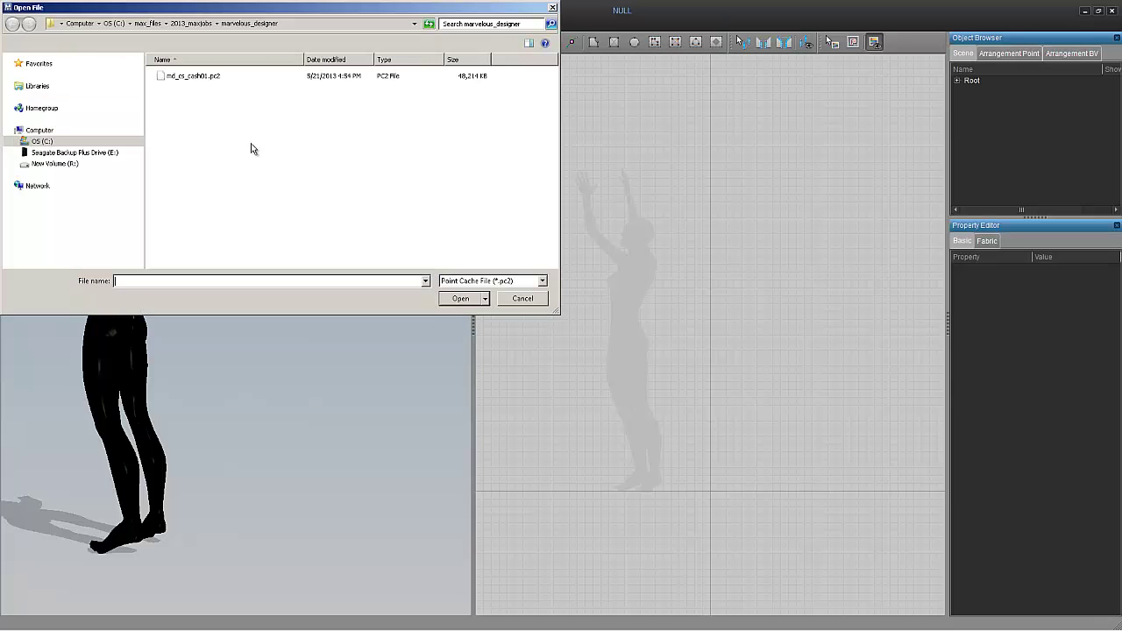
click(172, 77)
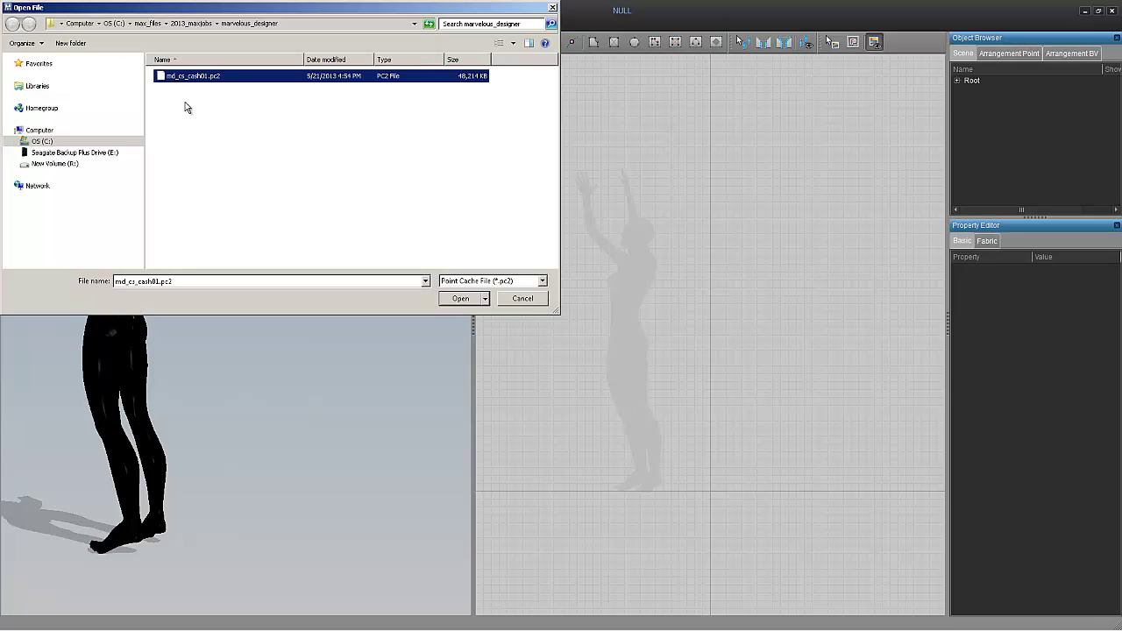
click(455, 300)
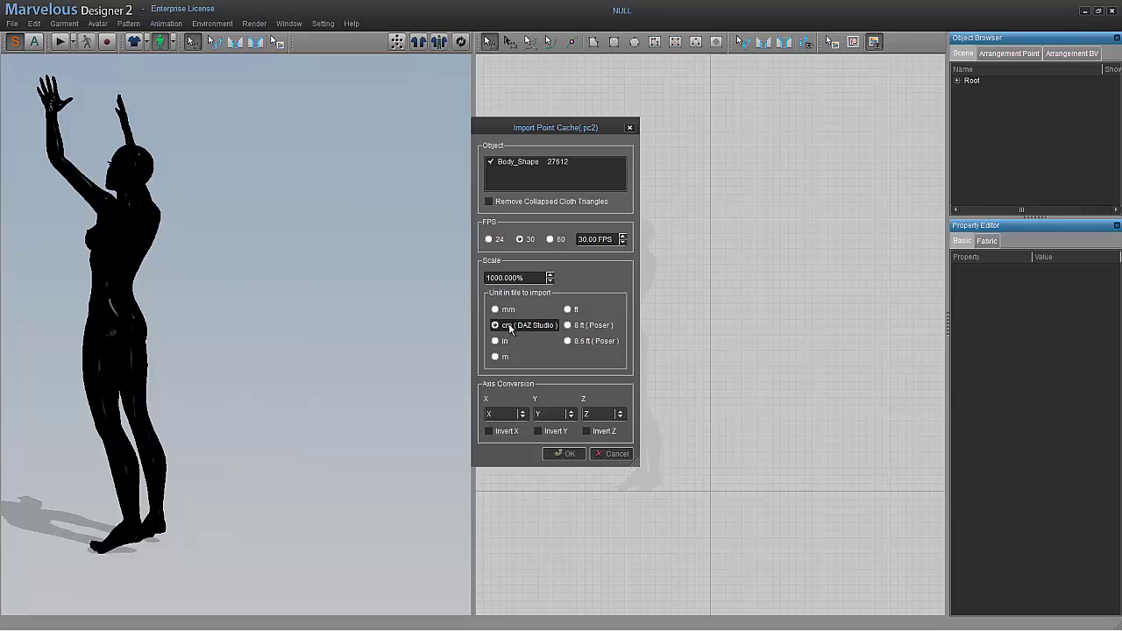
click(561, 453)
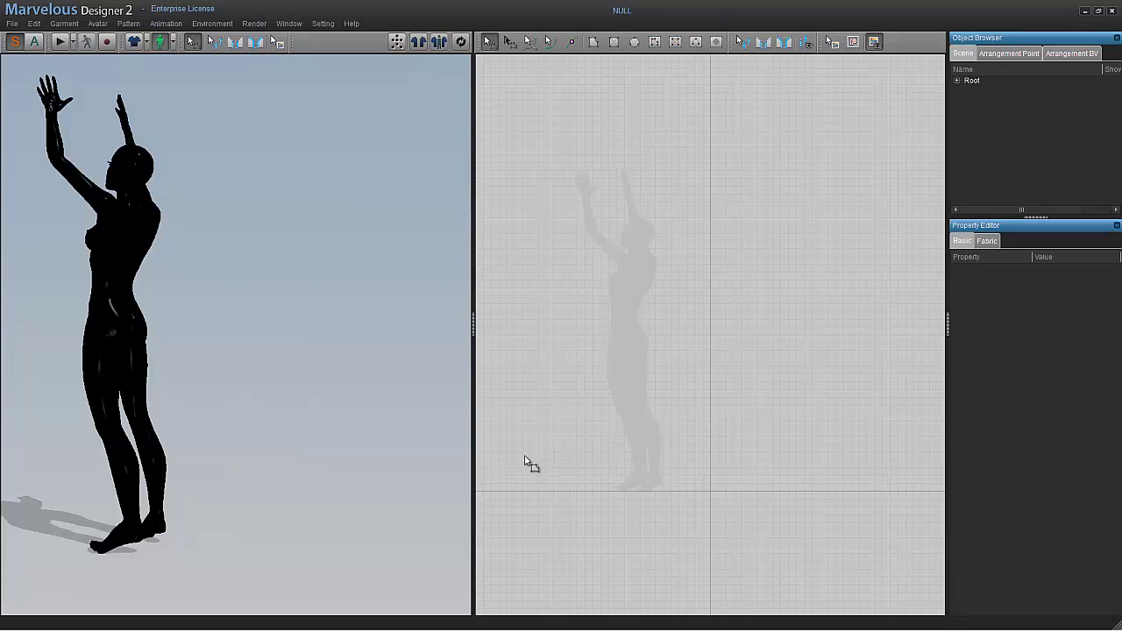
Step: Drag the Animation Editor playhead to about frame 100, then go back to Simulation mode
click(34, 42)
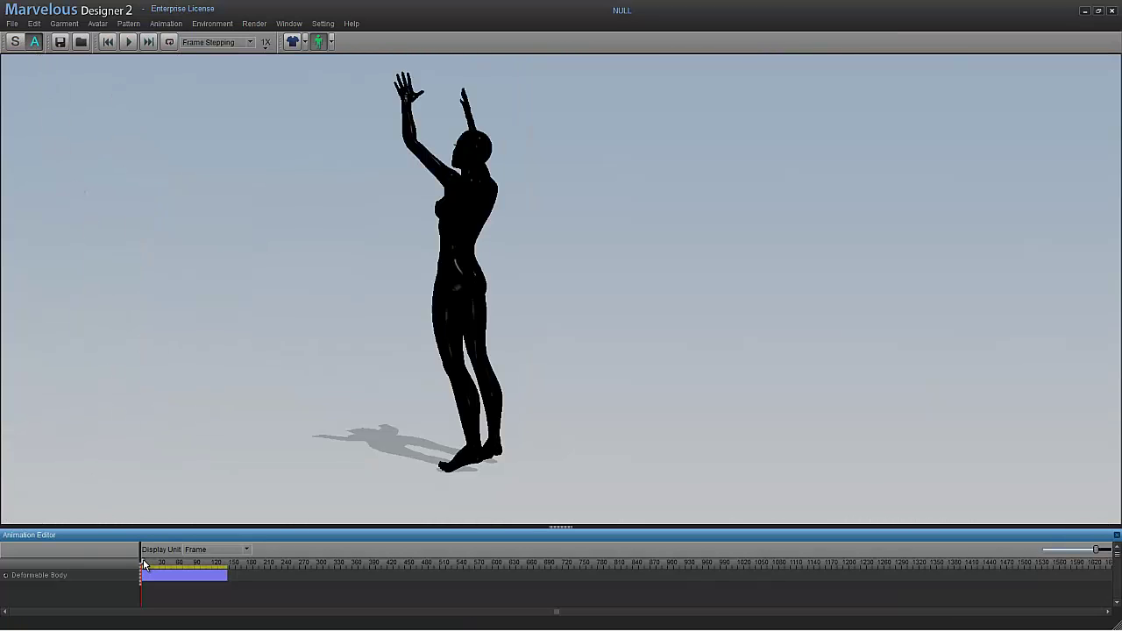
mouse_move(143, 561)
mouse_down()
mouse_move(225, 561)
mouse_move(141, 562)
mouse_up()
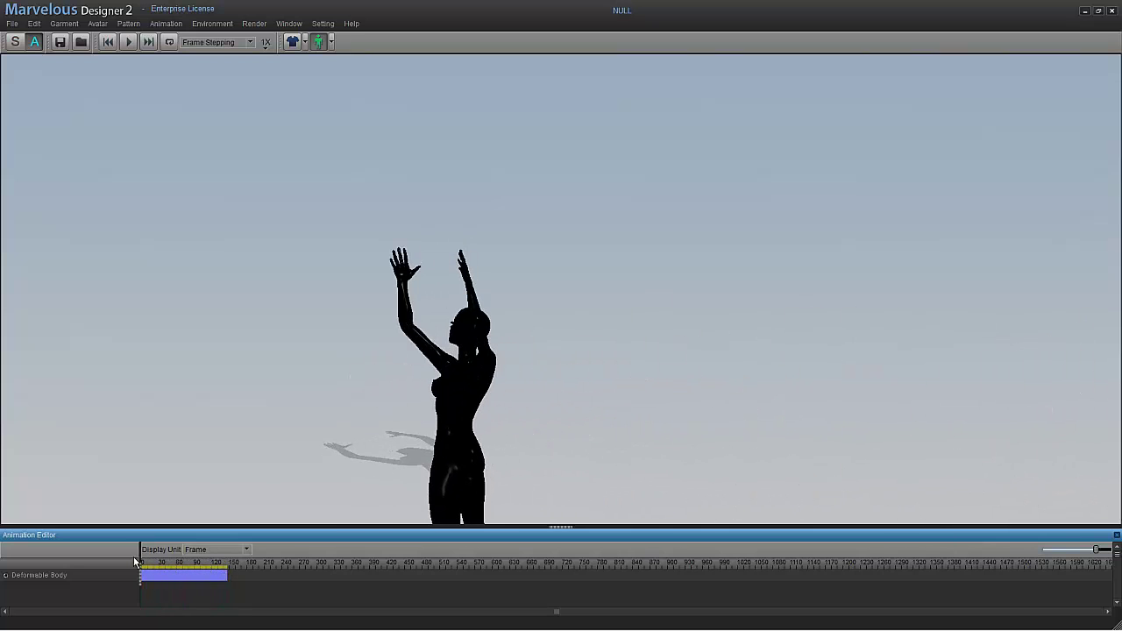
click(14, 43)
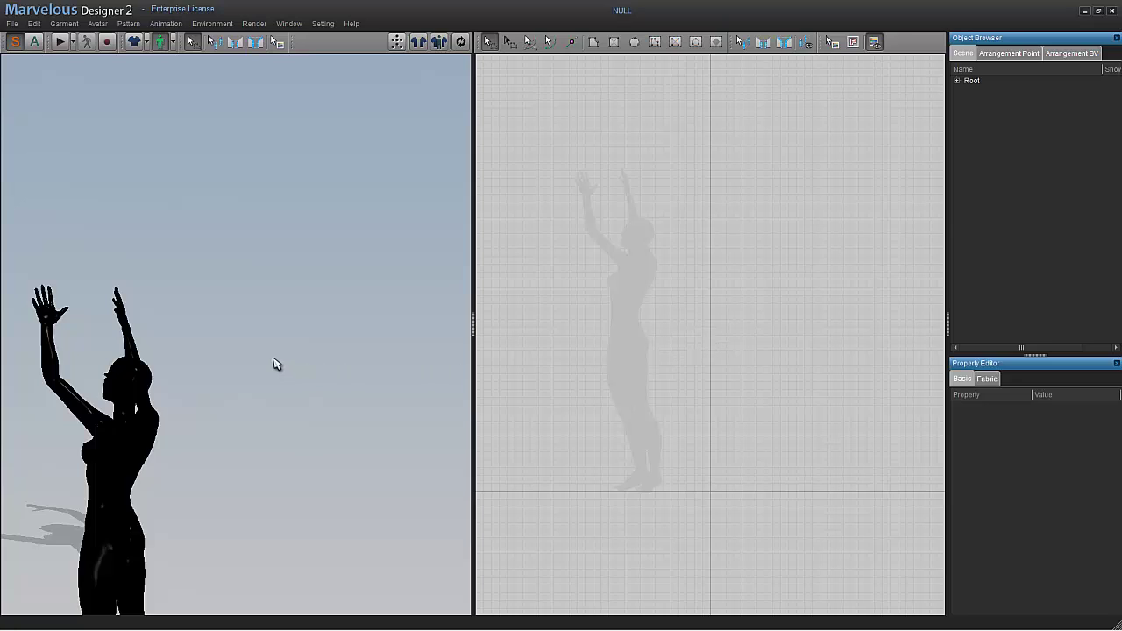
click(329, 26)
click(331, 64)
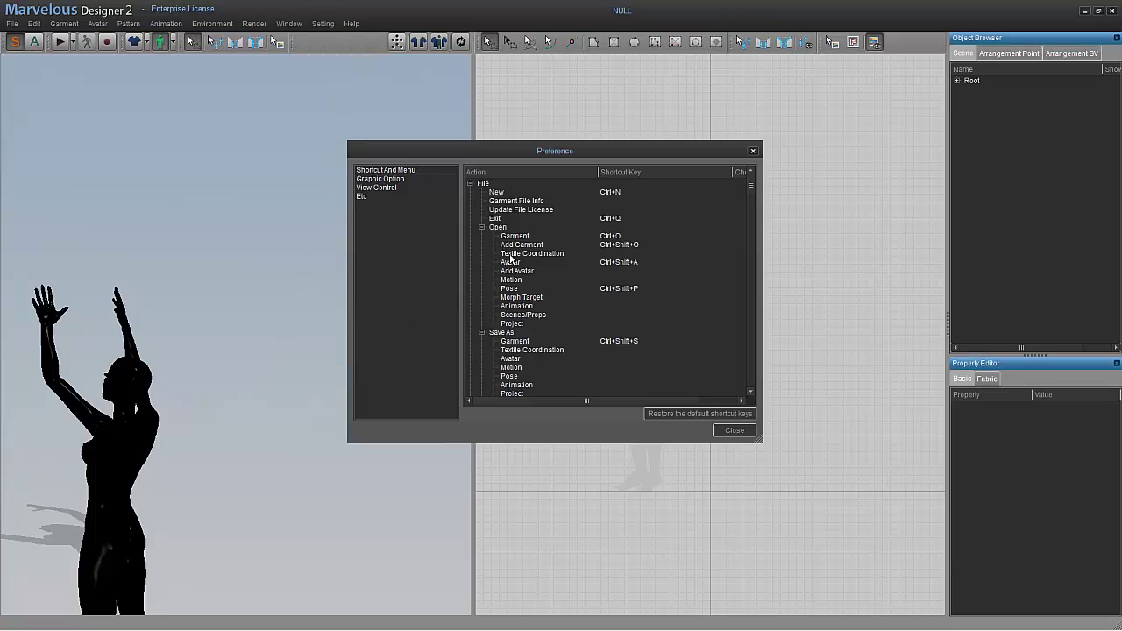
click(369, 188)
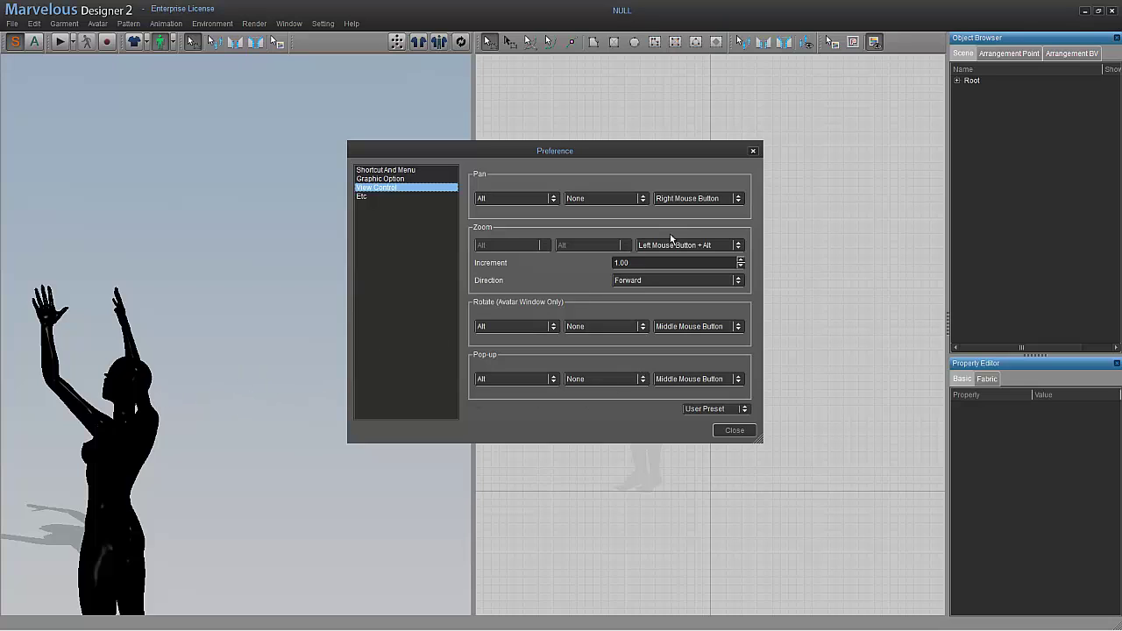
click(734, 430)
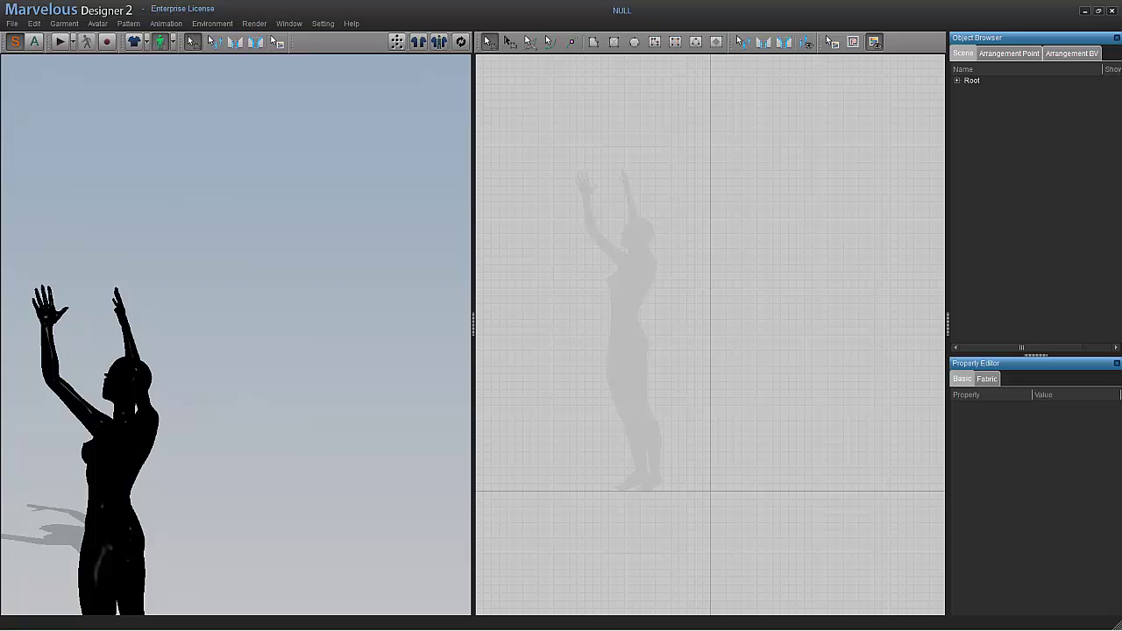
Step: Create a Dummy001 helper in the Top view and set its X and Y position to 0
key(alt+Tab)
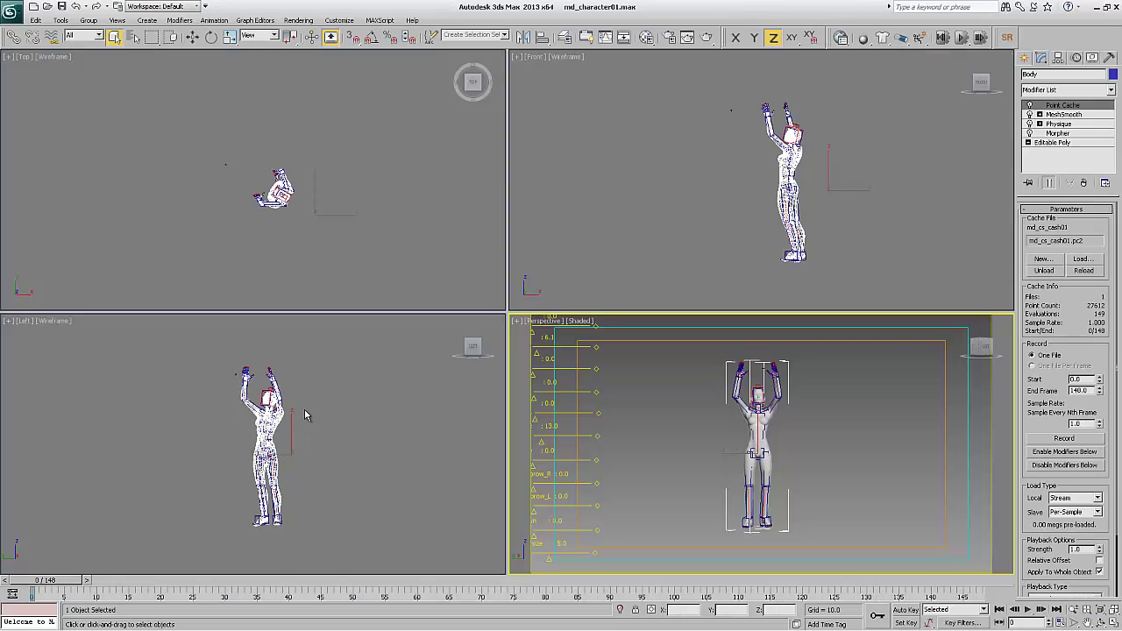
click(1025, 57)
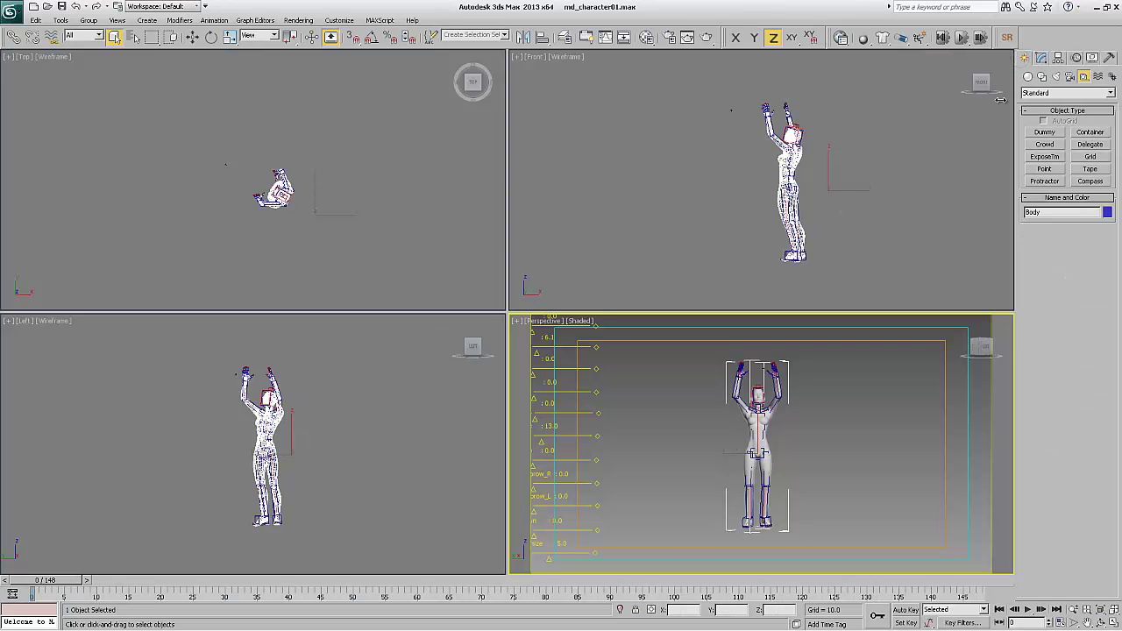
click(1045, 132)
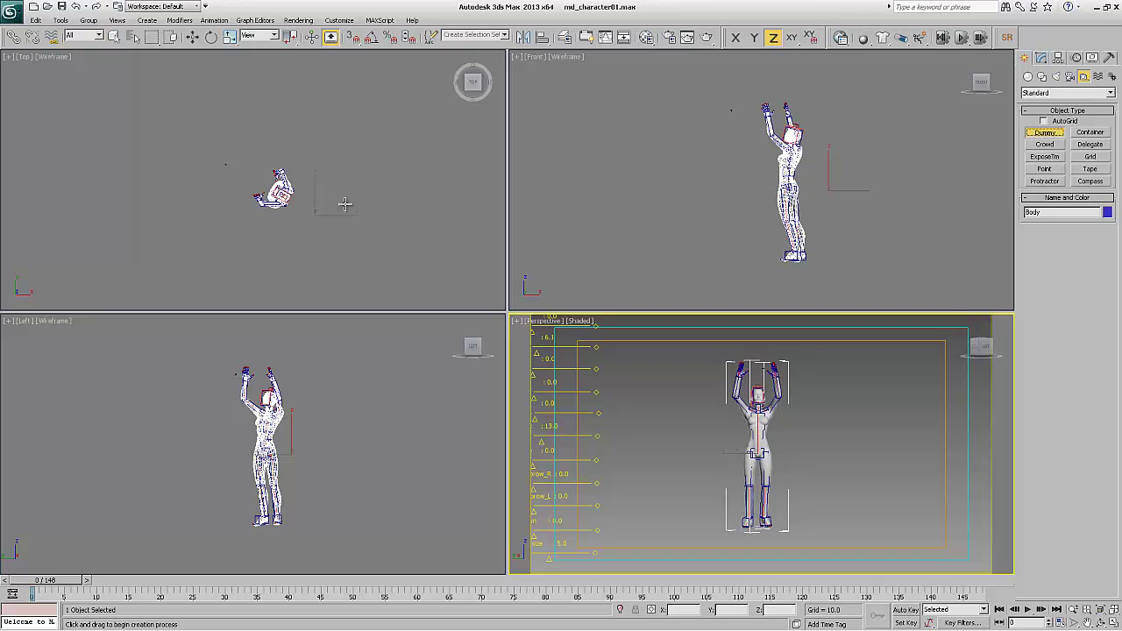
drag(326, 194, 388, 251)
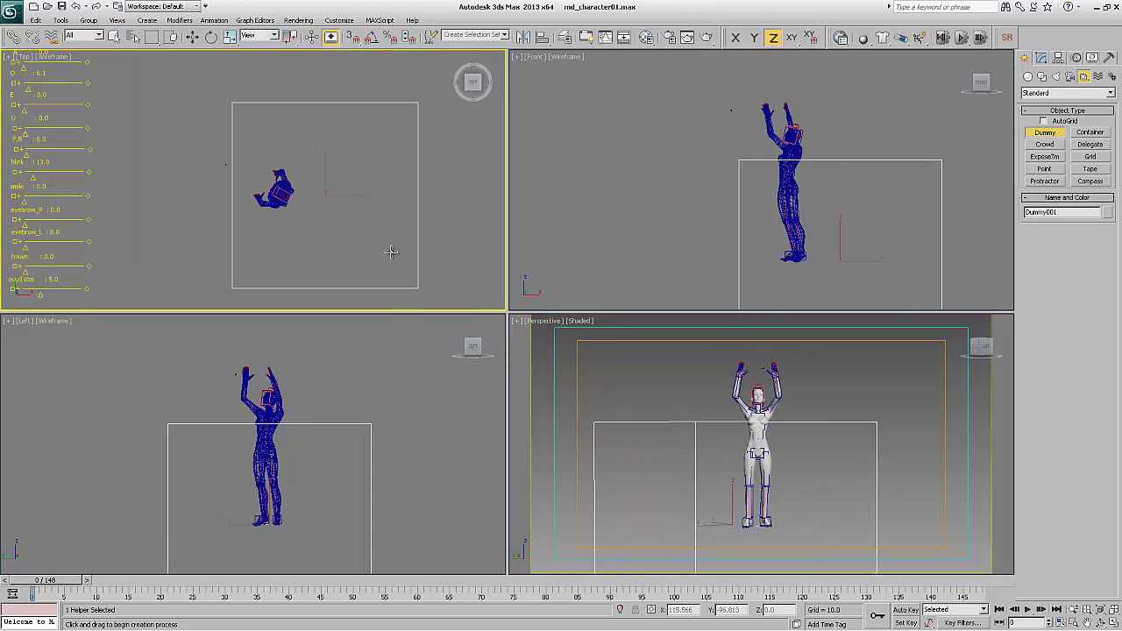
click(192, 37)
right_click(192, 38)
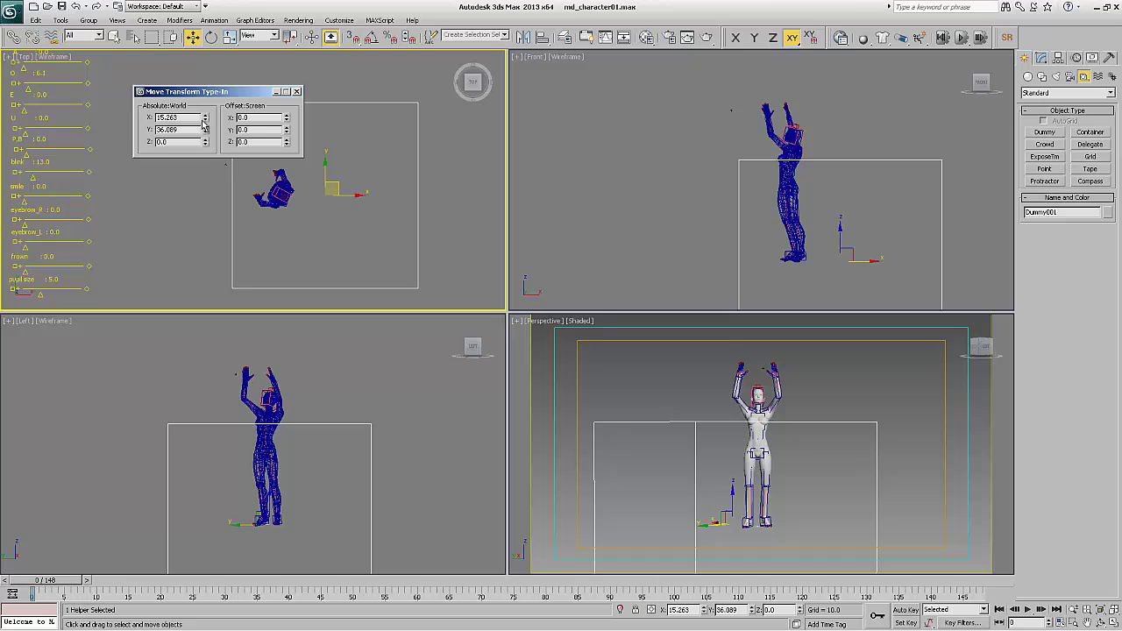
right_click(204, 117)
right_click(205, 130)
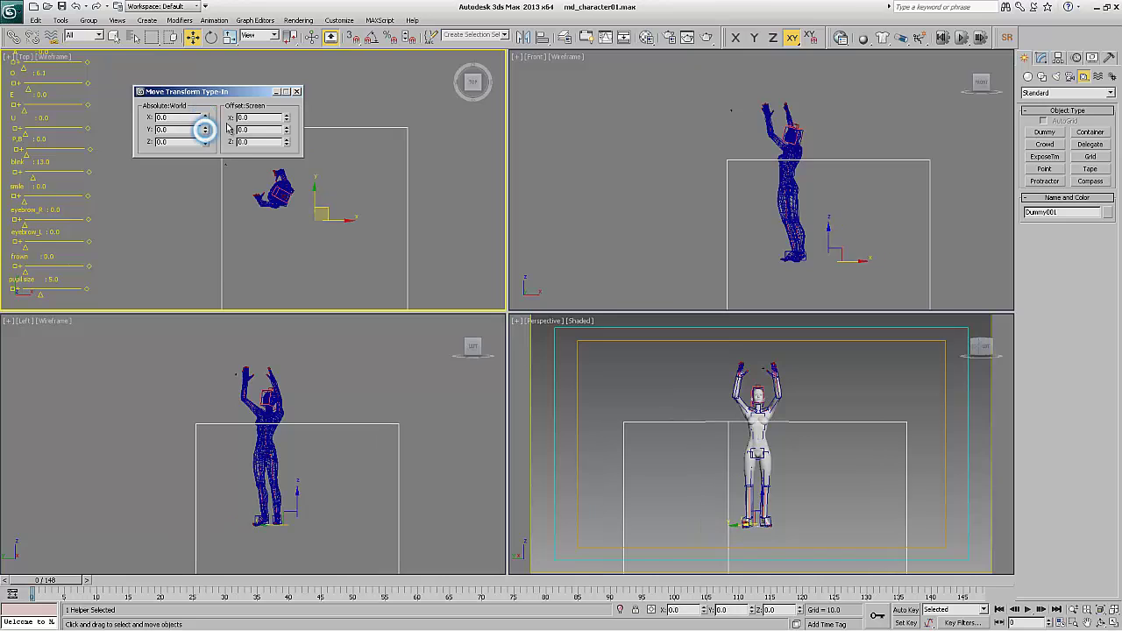
click(296, 92)
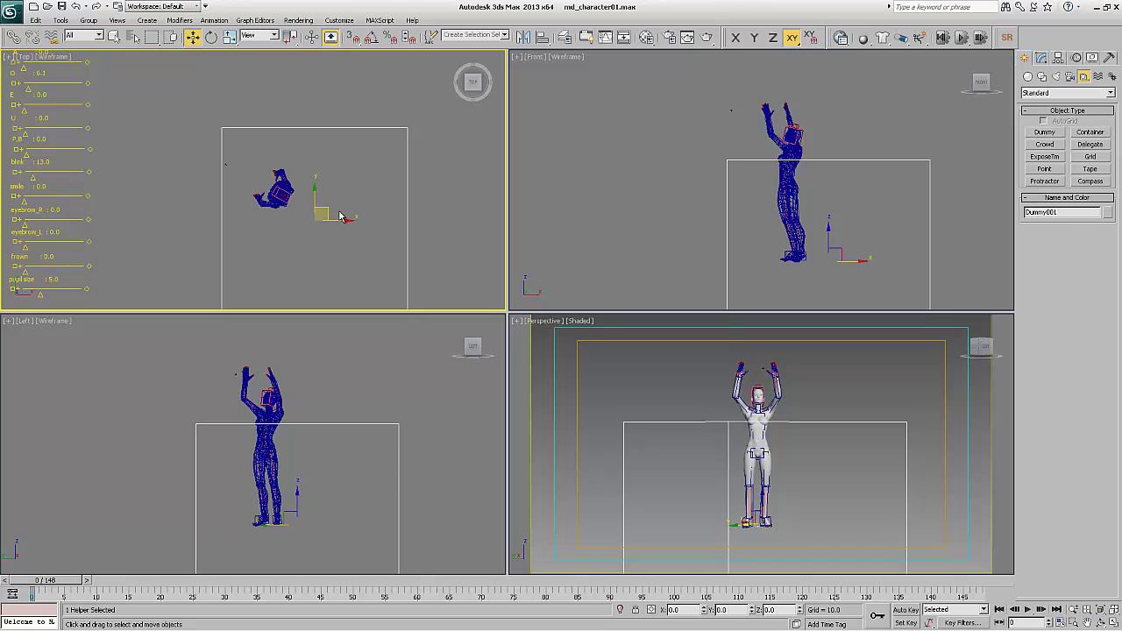
Step: Select the Bip_Masha skeleton root by name and link it to Dummy001 as its parent
key(h)
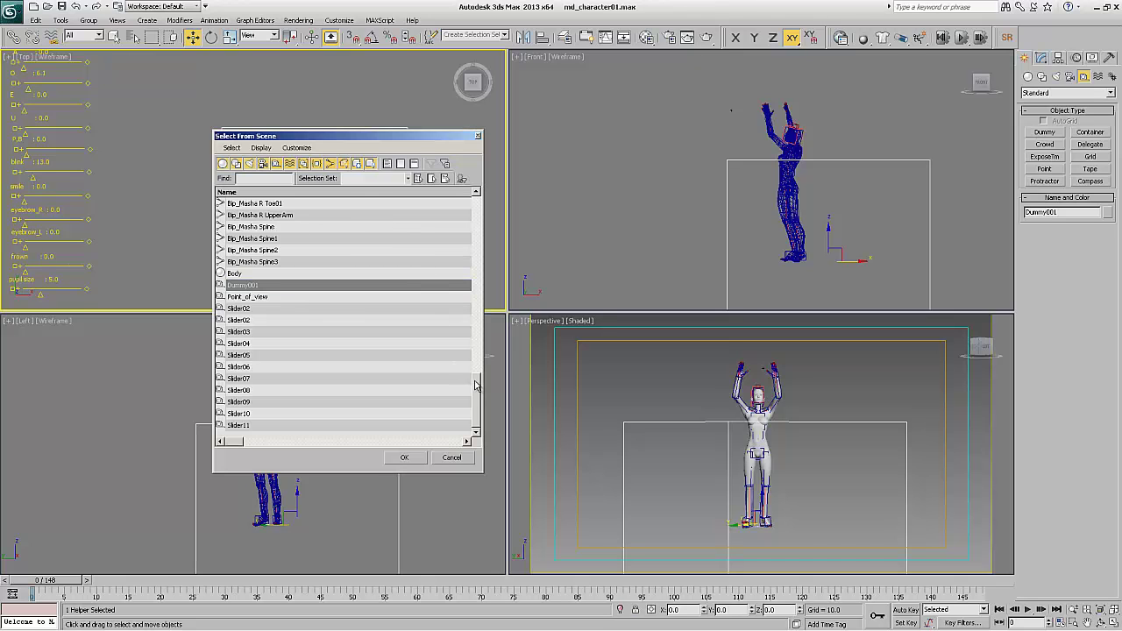
drag(474, 385, 475, 215)
click(270, 203)
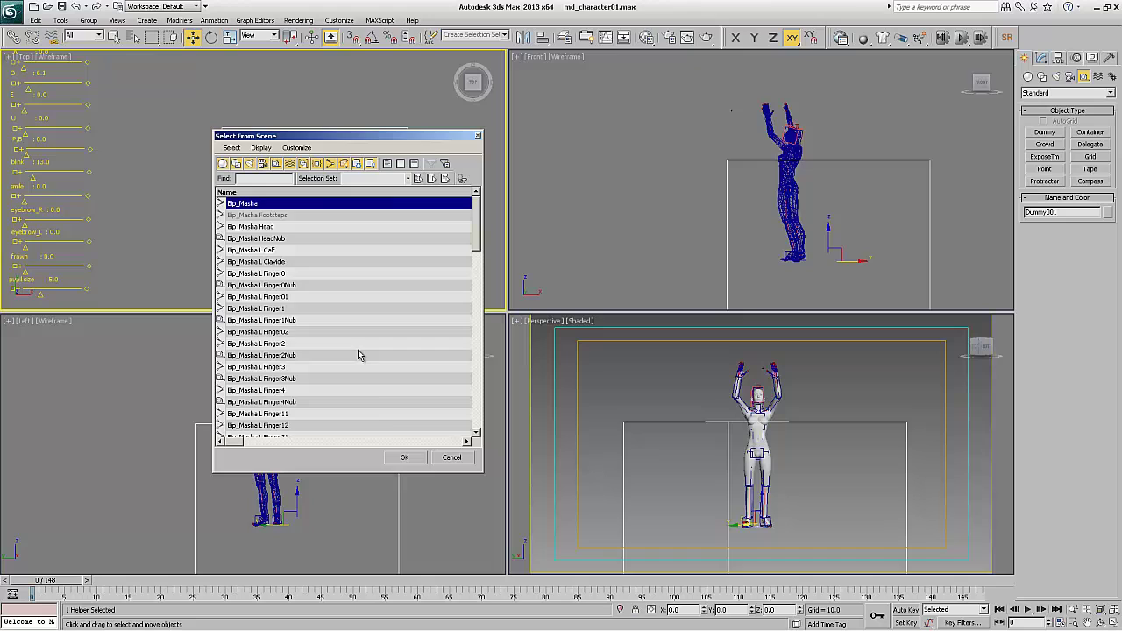
click(402, 456)
click(14, 37)
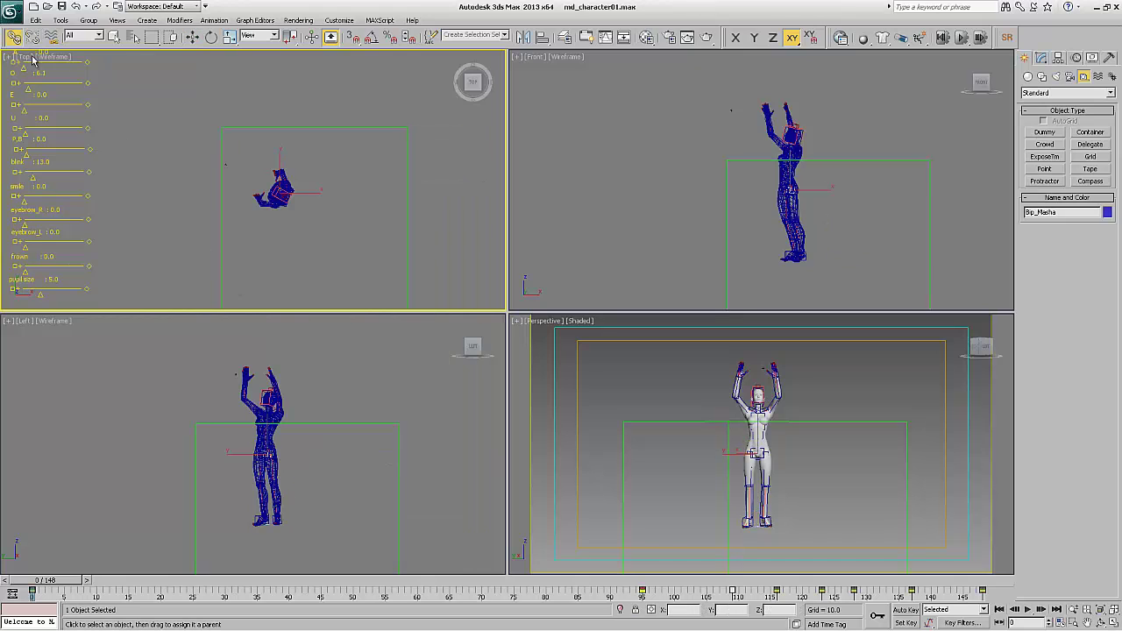
drag(274, 191, 410, 256)
Step: Rotate Dummy001 about Z to roughly 121.8°, swinging the skeleton around
right_click(350, 225)
click(361, 250)
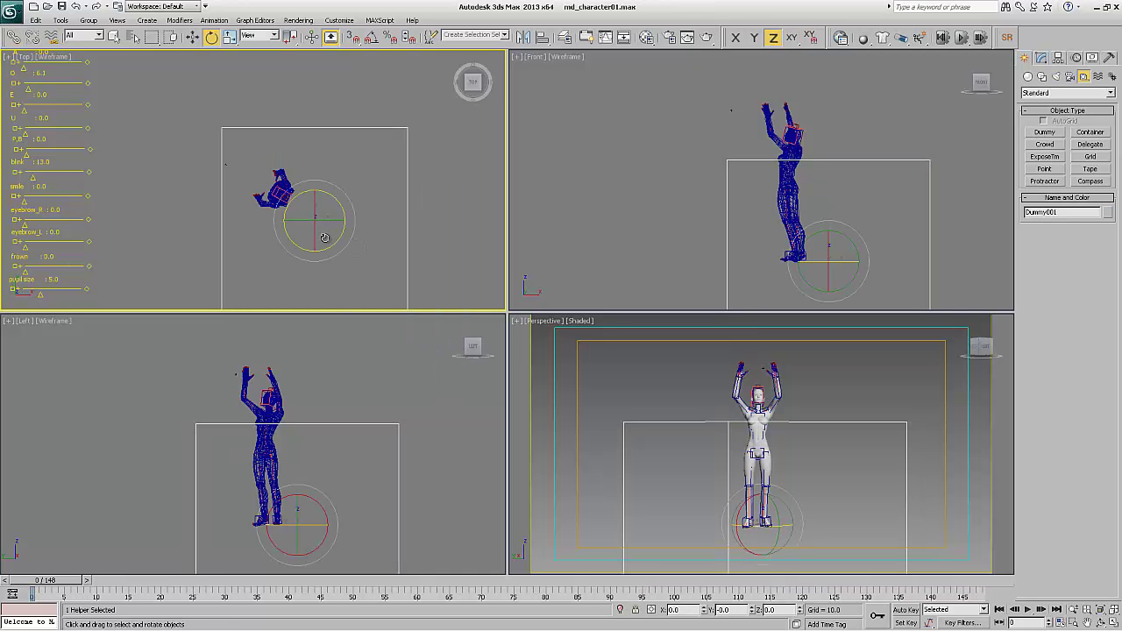
drag(329, 246, 353, 208)
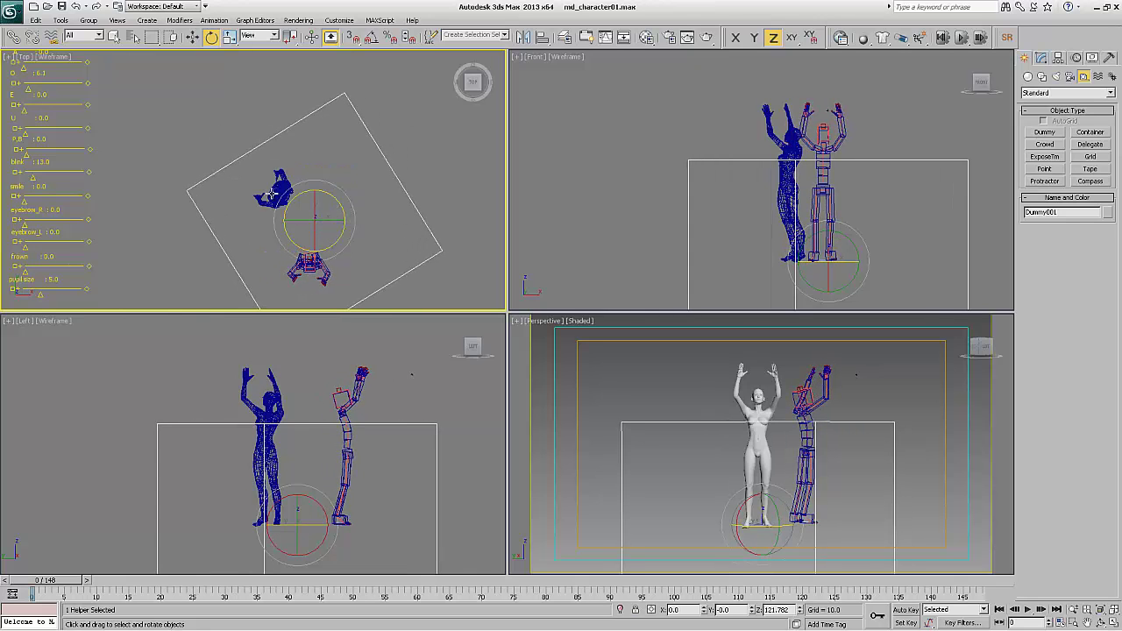
Step: Delete the old Point Cache from the Body mesh and scrub the animation back to frame 0
click(273, 191)
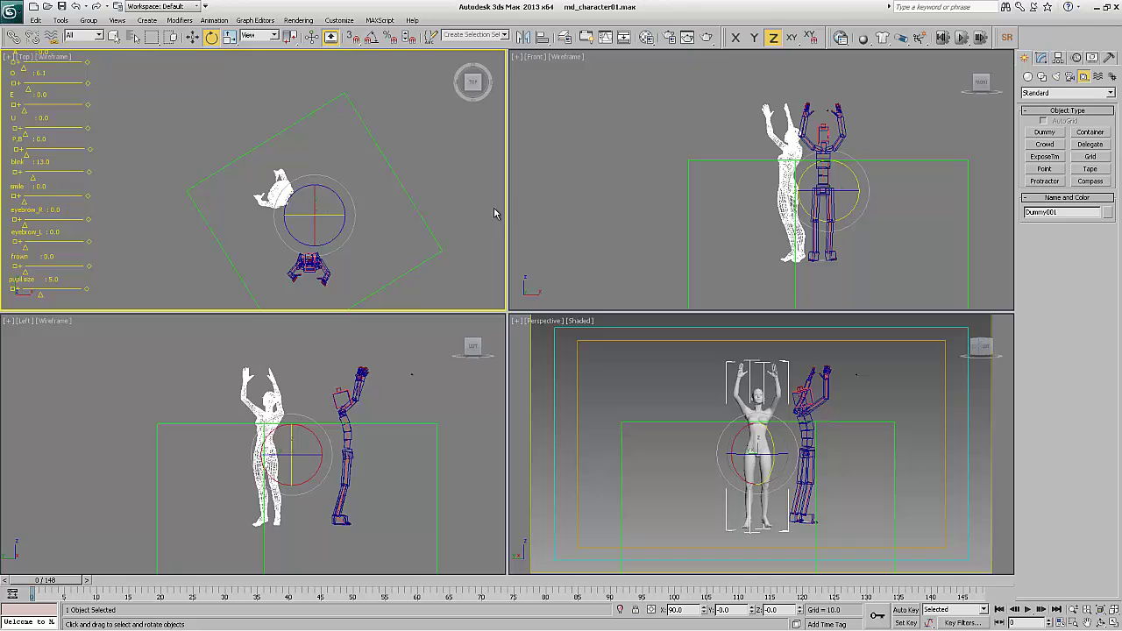
click(1040, 58)
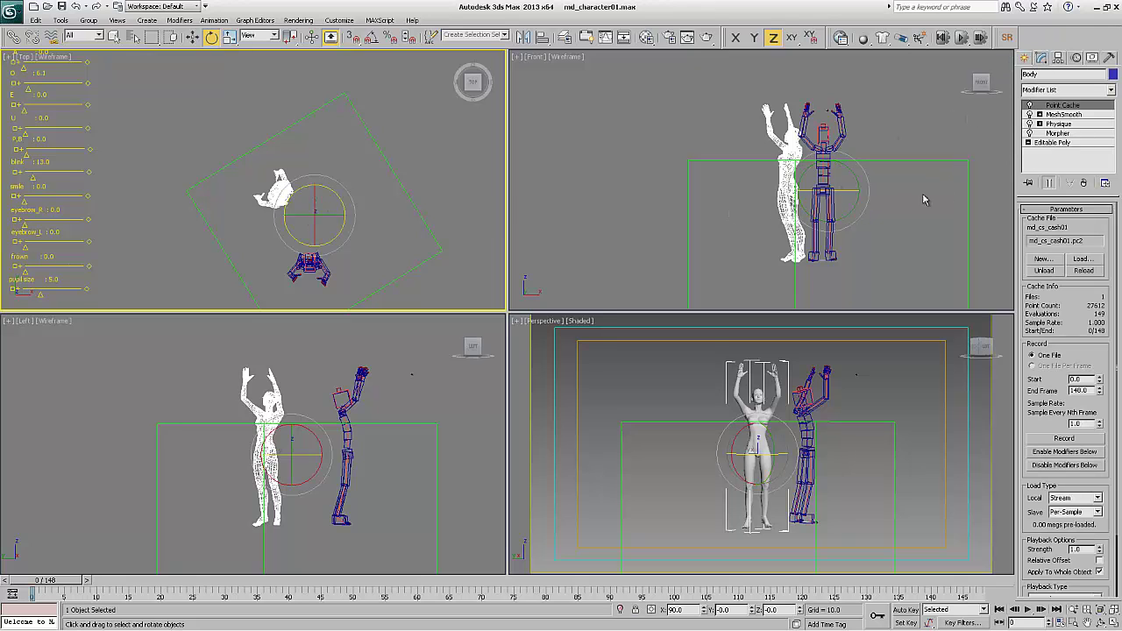
click(1084, 182)
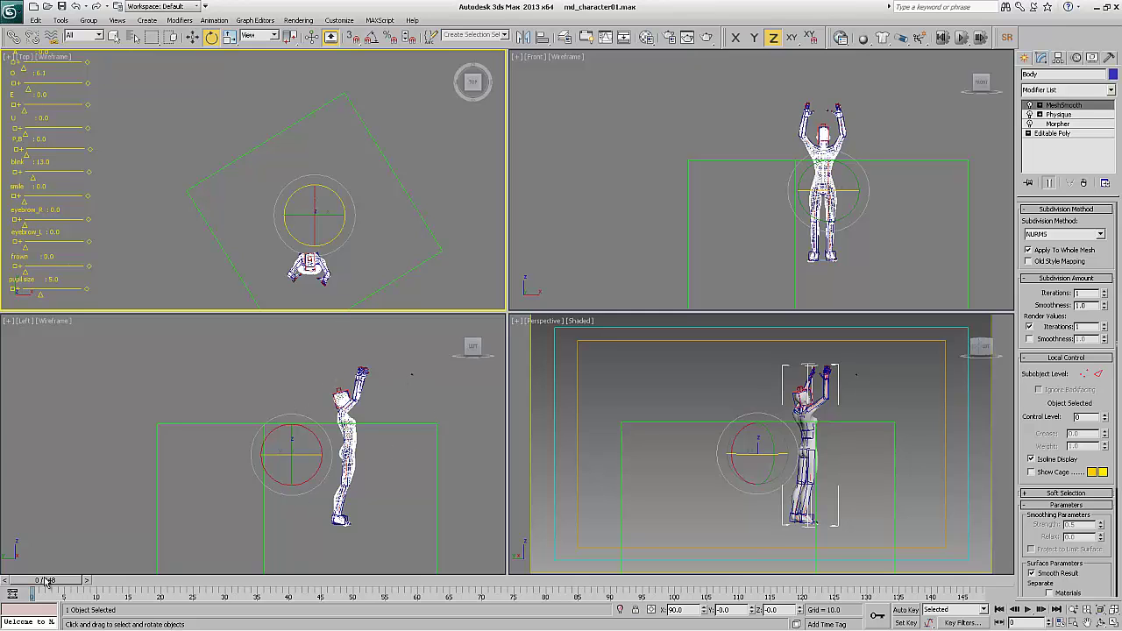
drag(46, 580, 1005, 597)
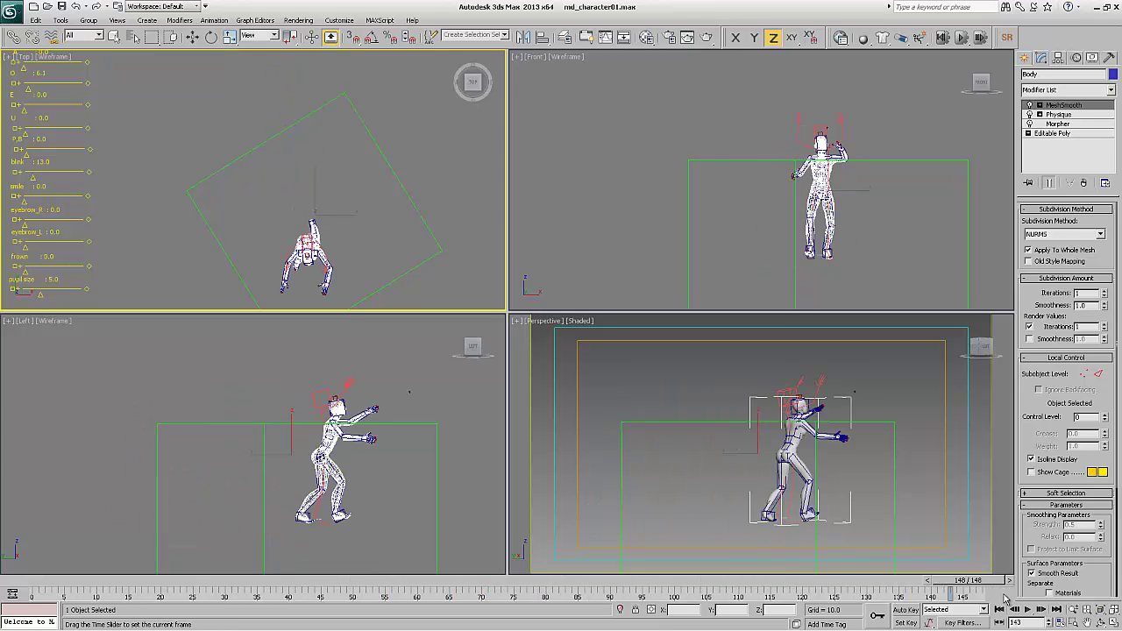
click(999, 609)
key(e)
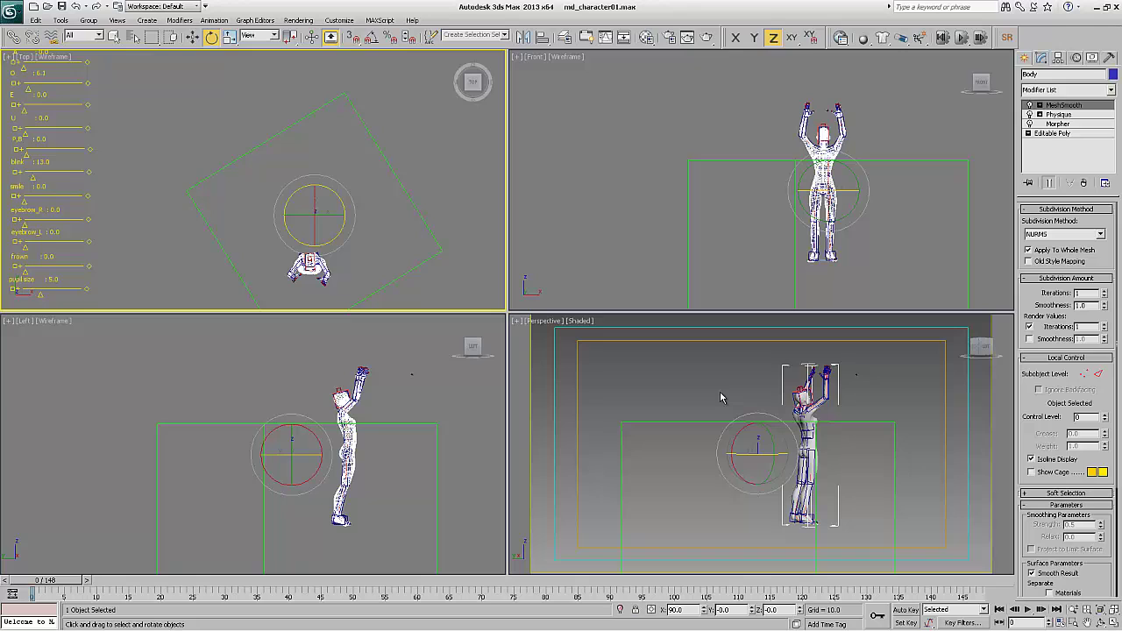
right_click(689, 395)
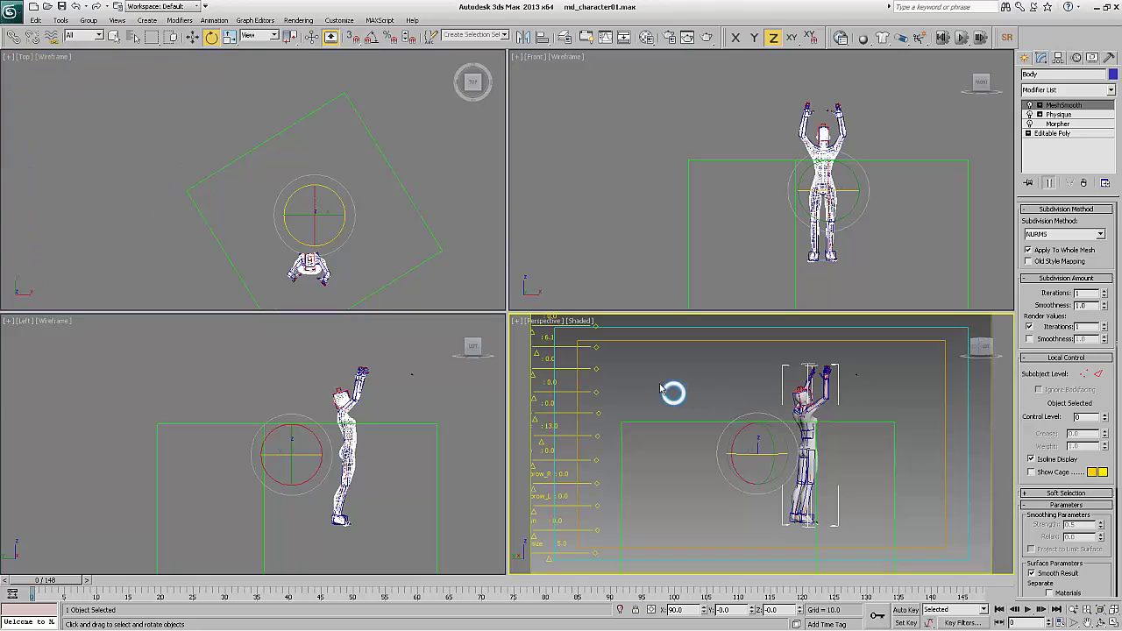
Step: Add a new Point Cache saved as .pc2 over md_cs_cash01.pc2 and record the animation
click(1043, 90)
click(1109, 445)
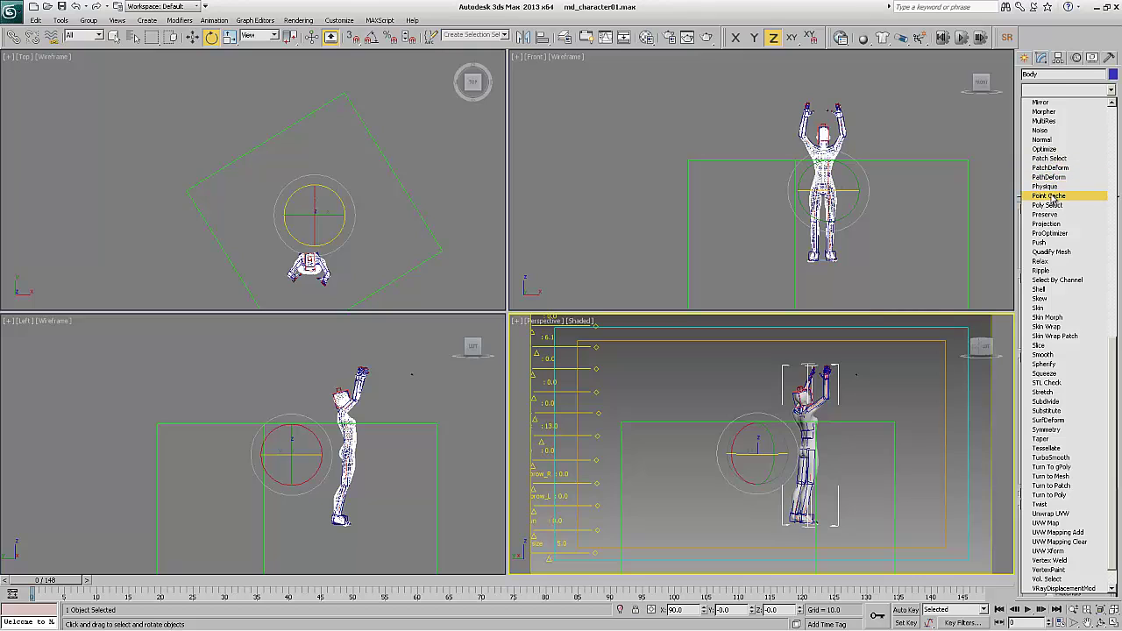
click(1048, 195)
click(1043, 259)
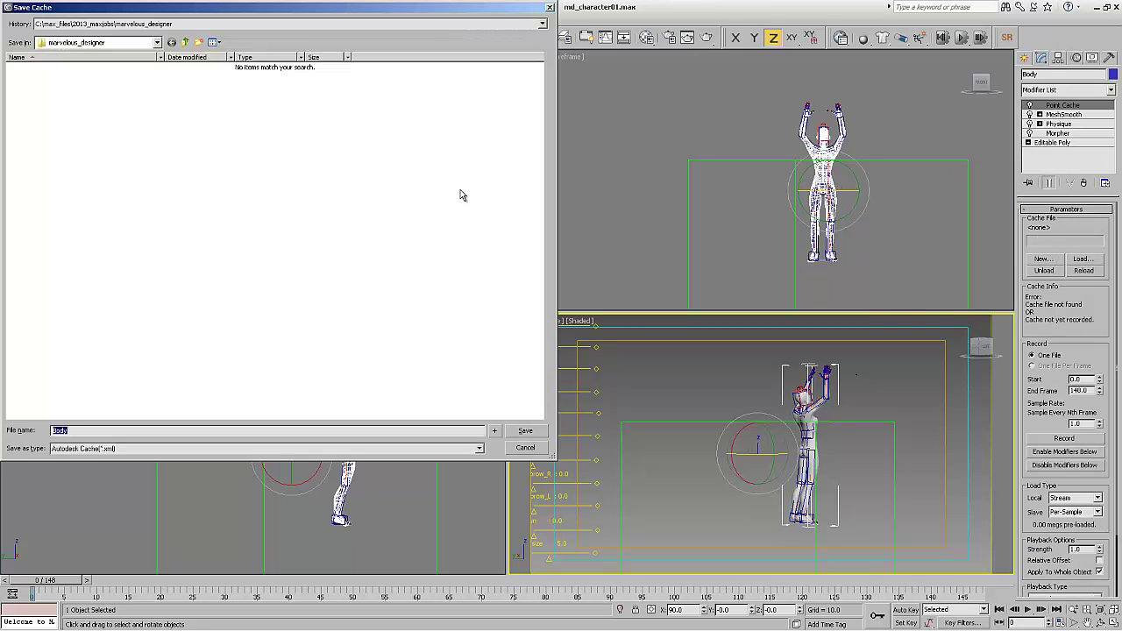
click(61, 449)
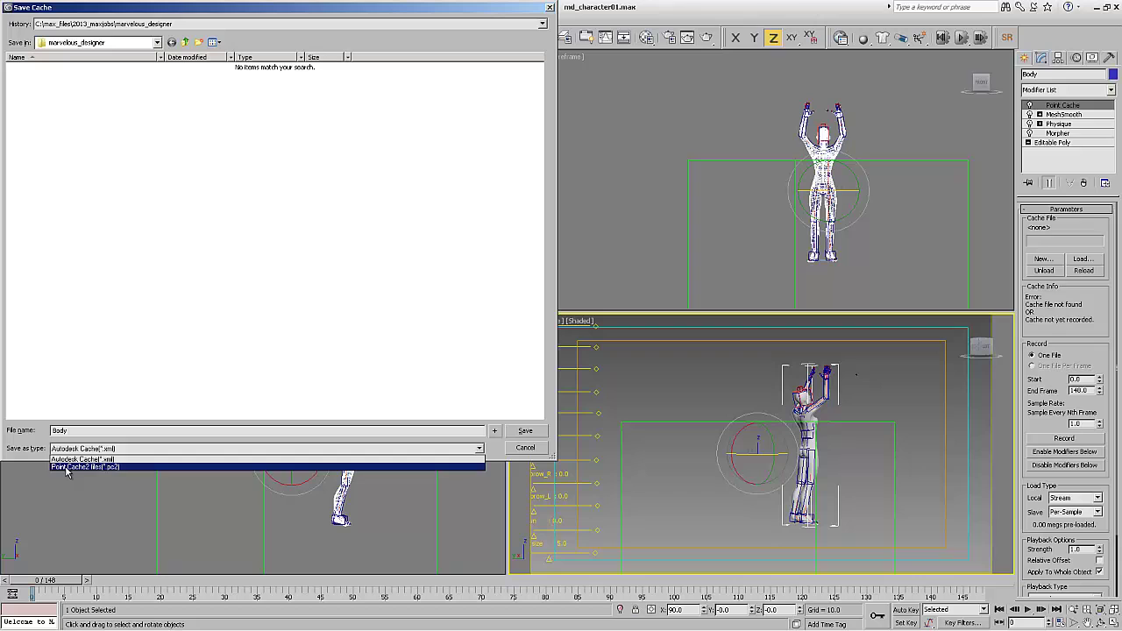
click(65, 465)
double_click(51, 67)
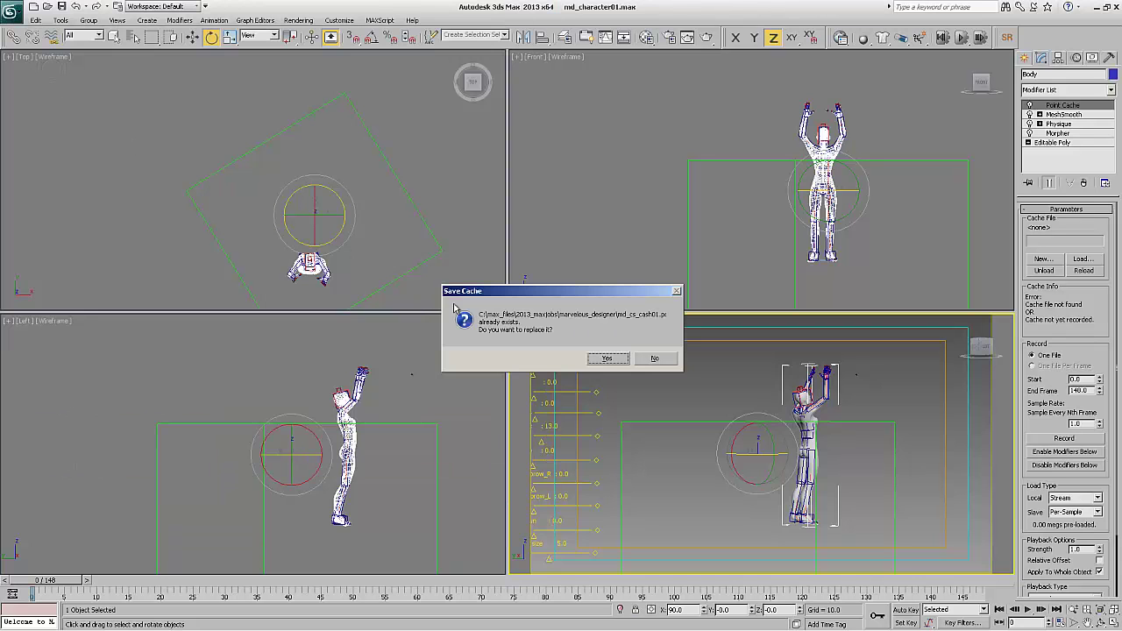
click(606, 359)
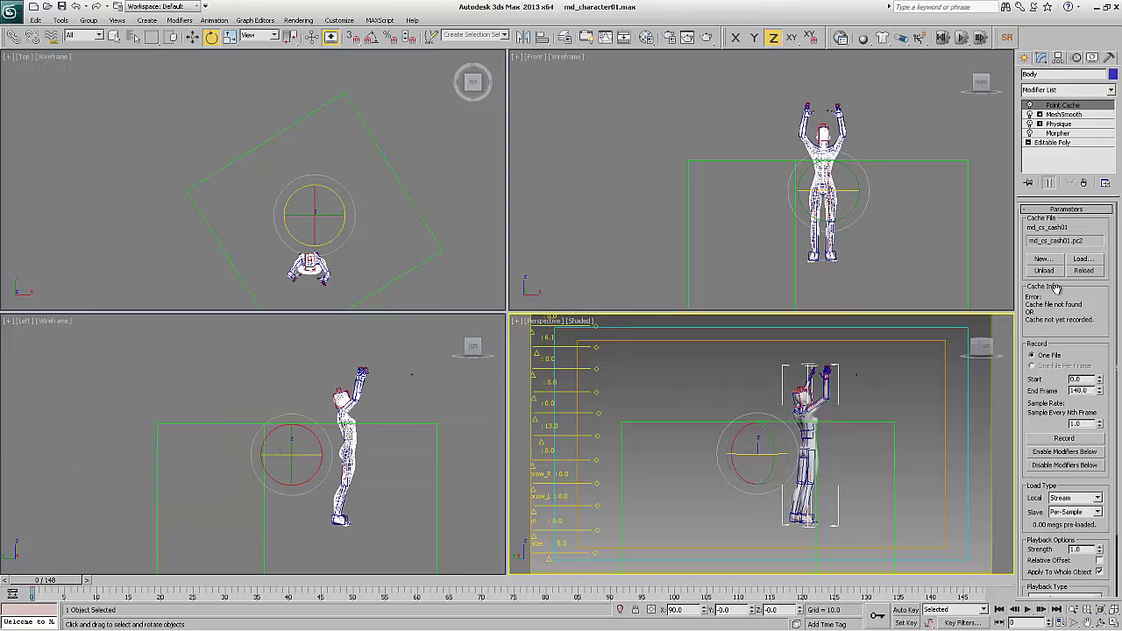
click(1048, 439)
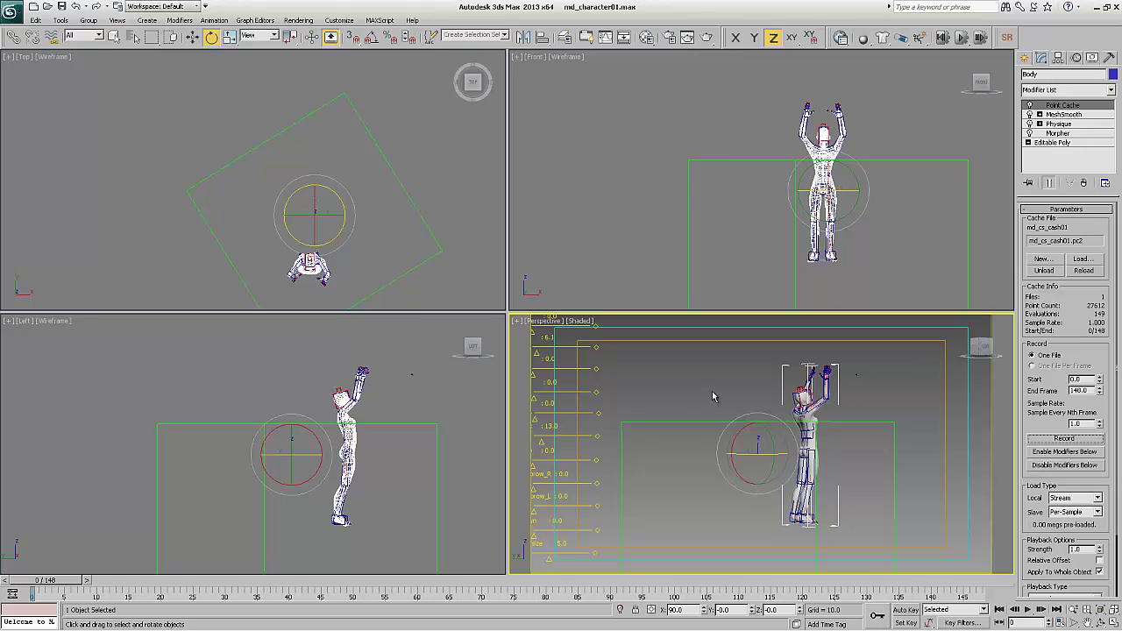
Step: Export Selected over md_character01.DAE as OpenCOLLADA with frames 0–148, then switch to Marvelous Designer
click(12, 12)
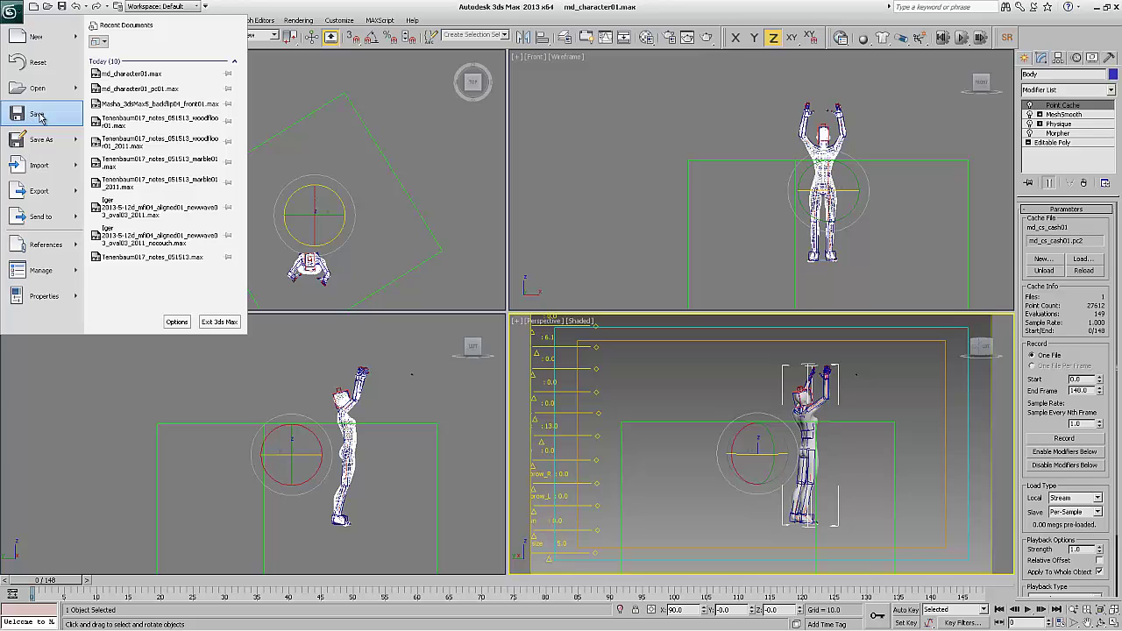
mouse_move(77, 195)
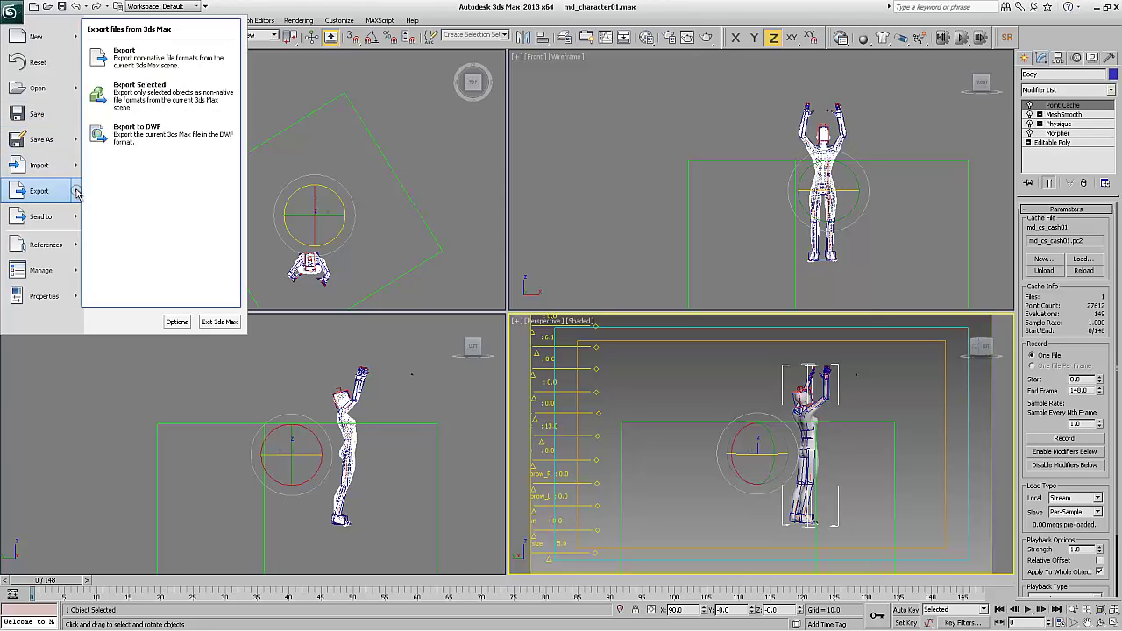
click(127, 94)
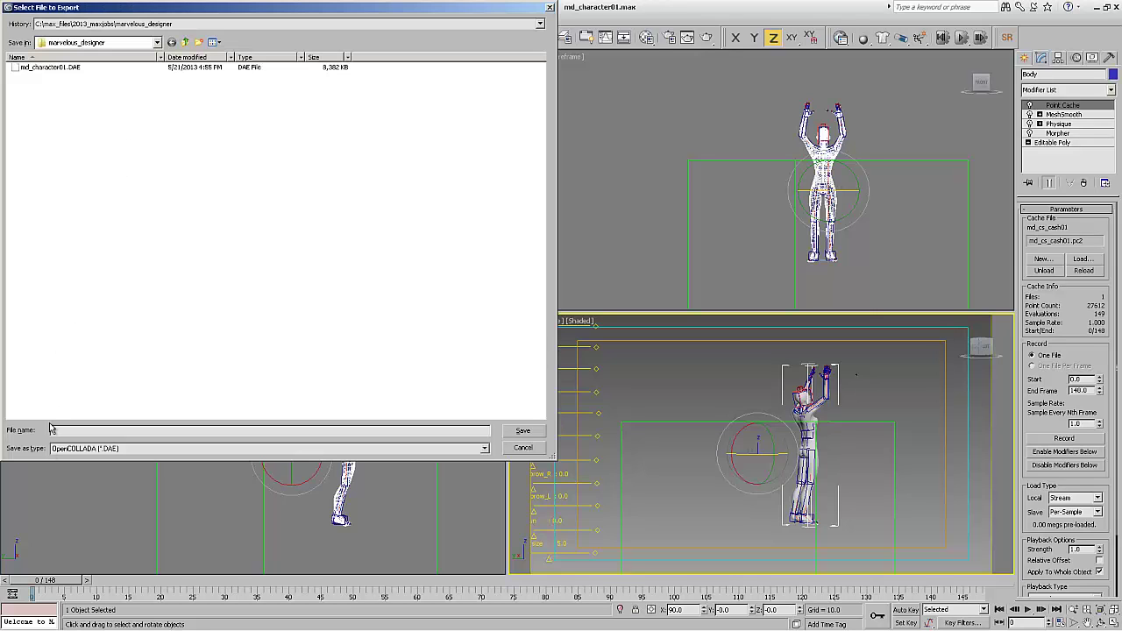
click(47, 68)
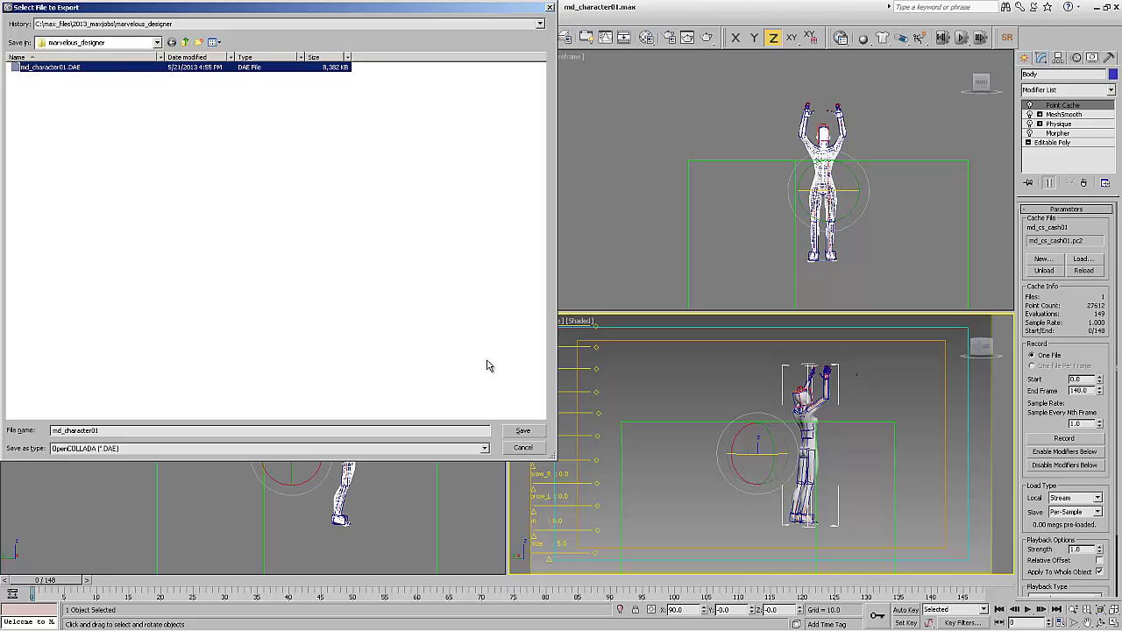
click(524, 430)
click(603, 360)
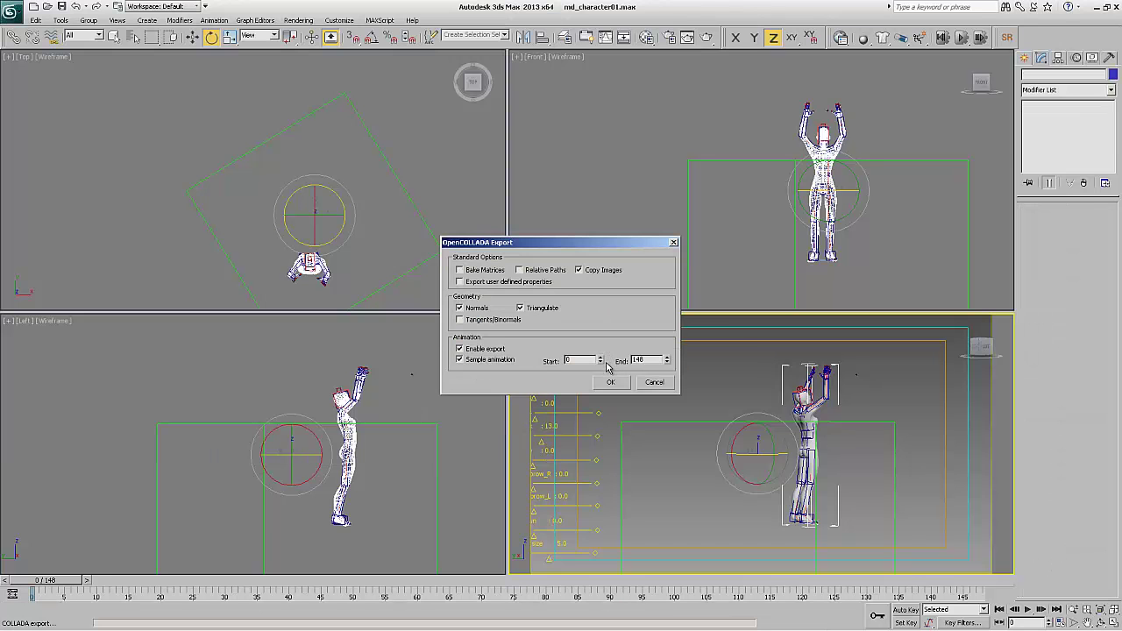
click(607, 382)
key(alt+Tab)
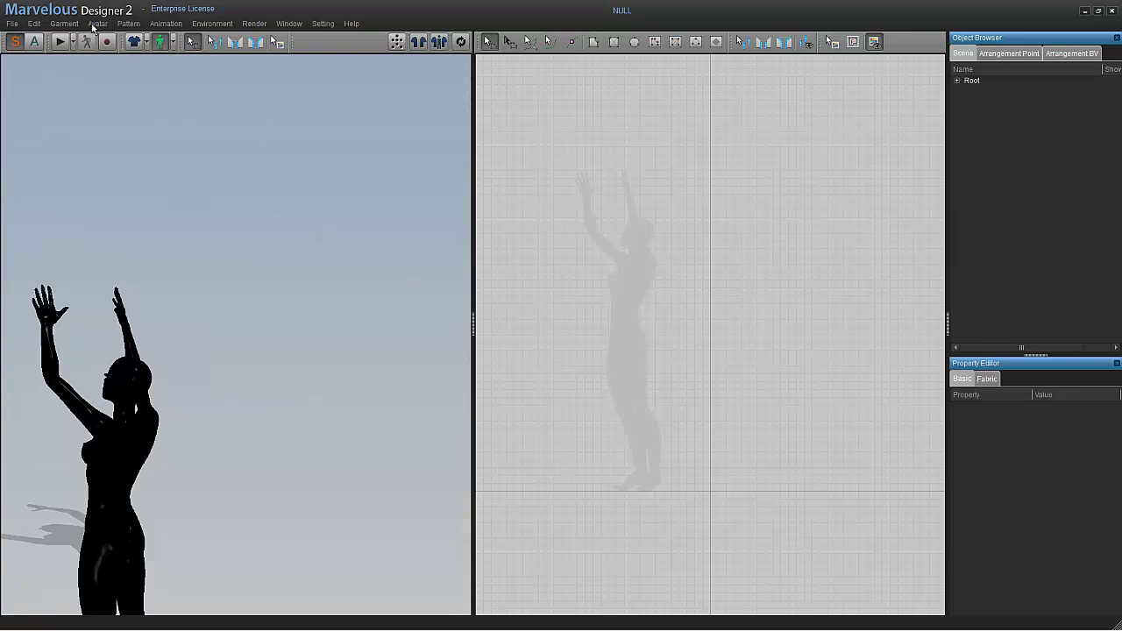
Step: Remove the current avatar and import md_character01.DAE via Collada as an avatar at 100% scale
click(96, 24)
click(100, 53)
click(13, 23)
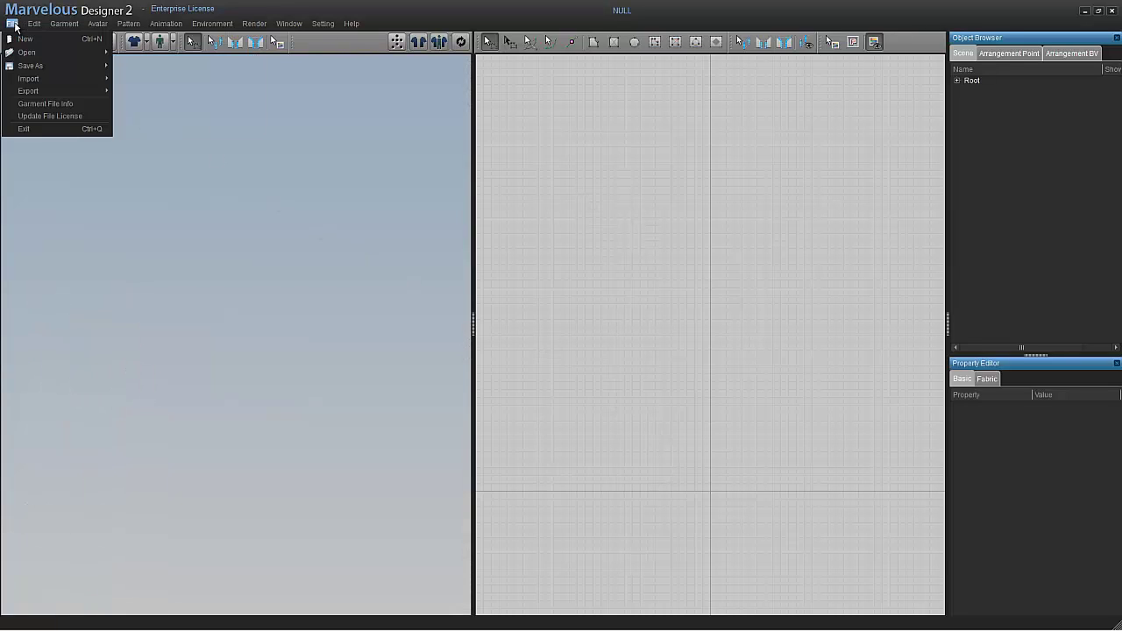
mouse_move(71, 79)
click(133, 82)
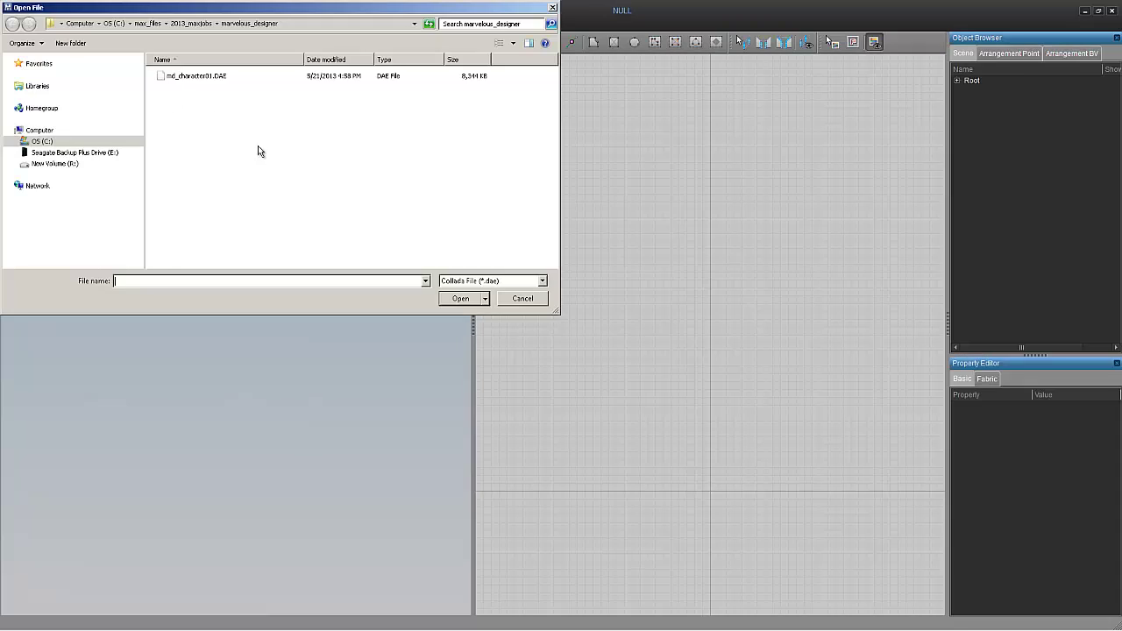
double_click(181, 77)
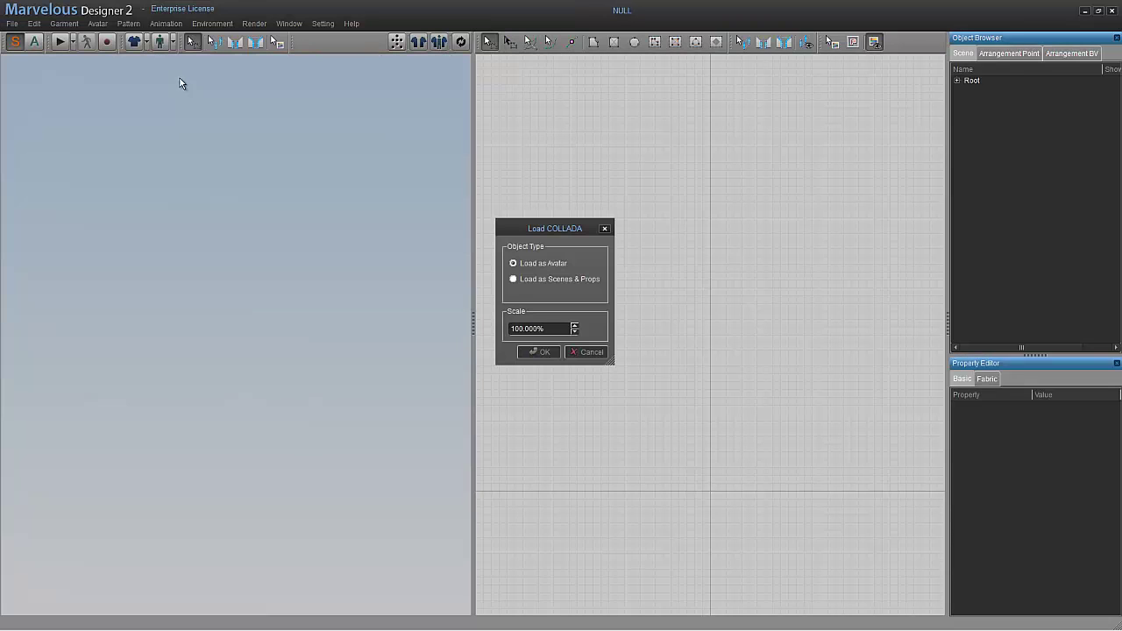
click(530, 353)
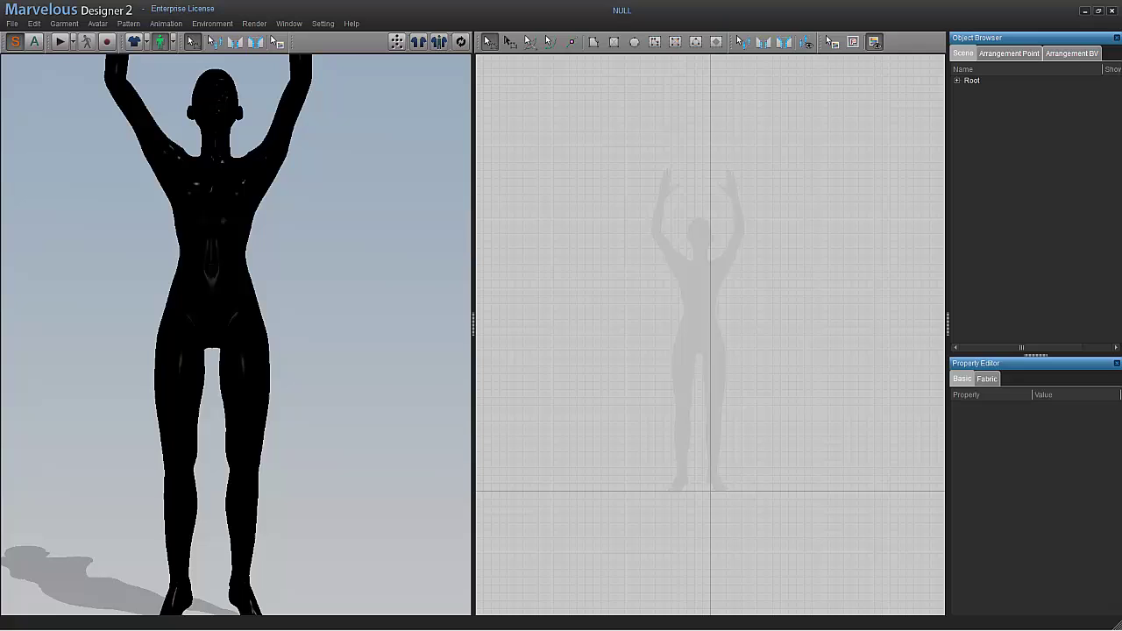
Step: Import md_cs_cash01.pc2 as a Point Cache 2 animation using cm (DAZ Studio) units
click(12, 23)
mouse_move(74, 80)
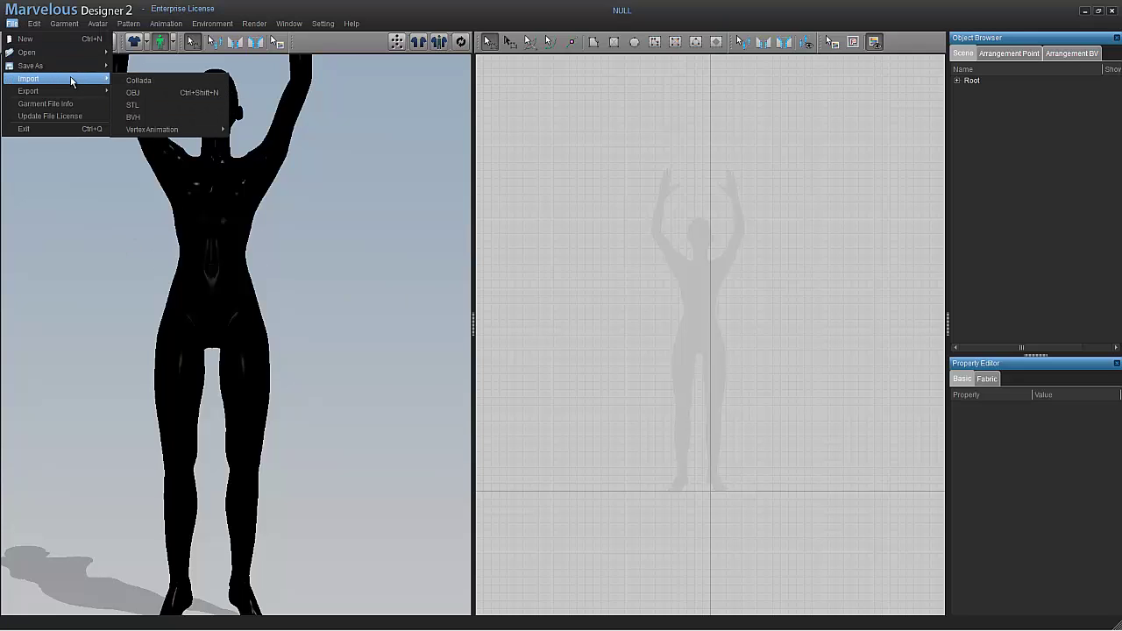
mouse_move(175, 129)
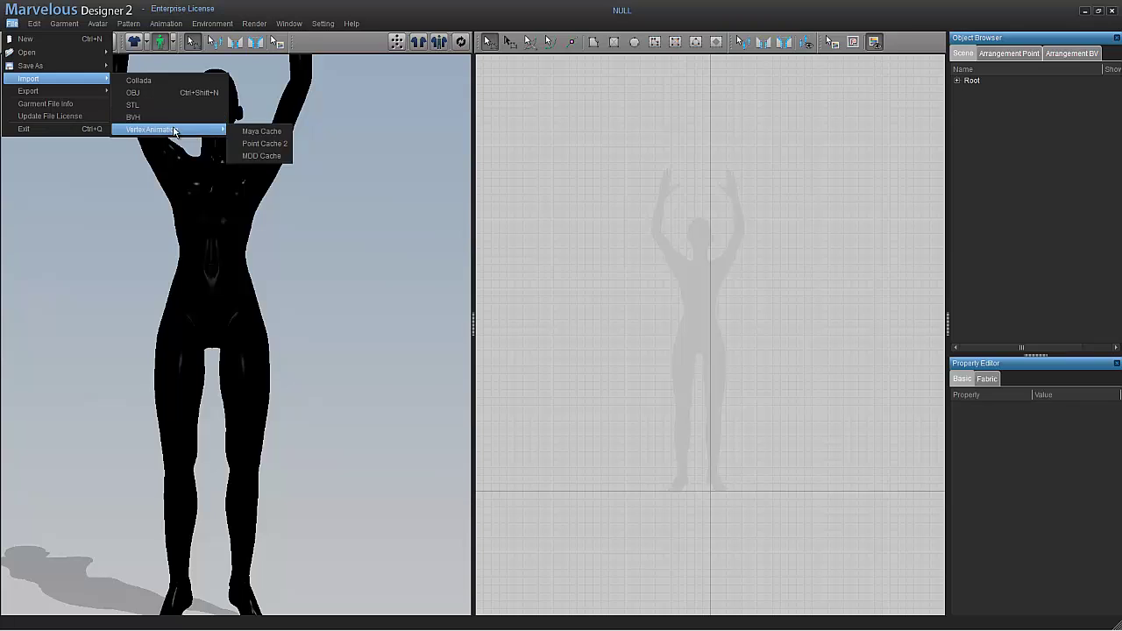
click(256, 144)
click(188, 76)
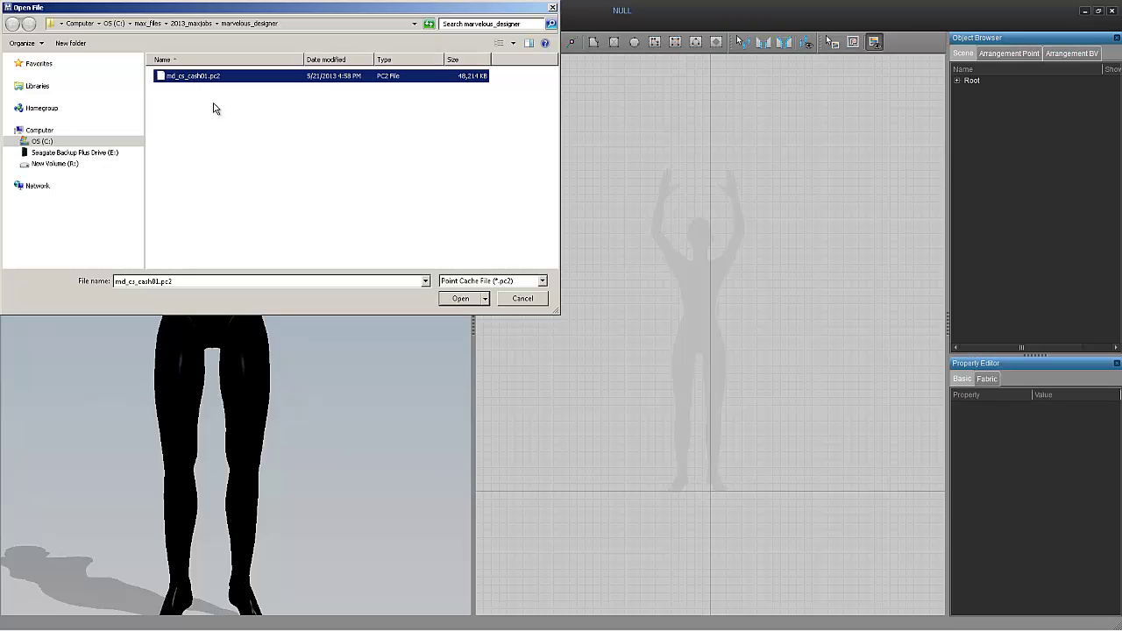
click(456, 298)
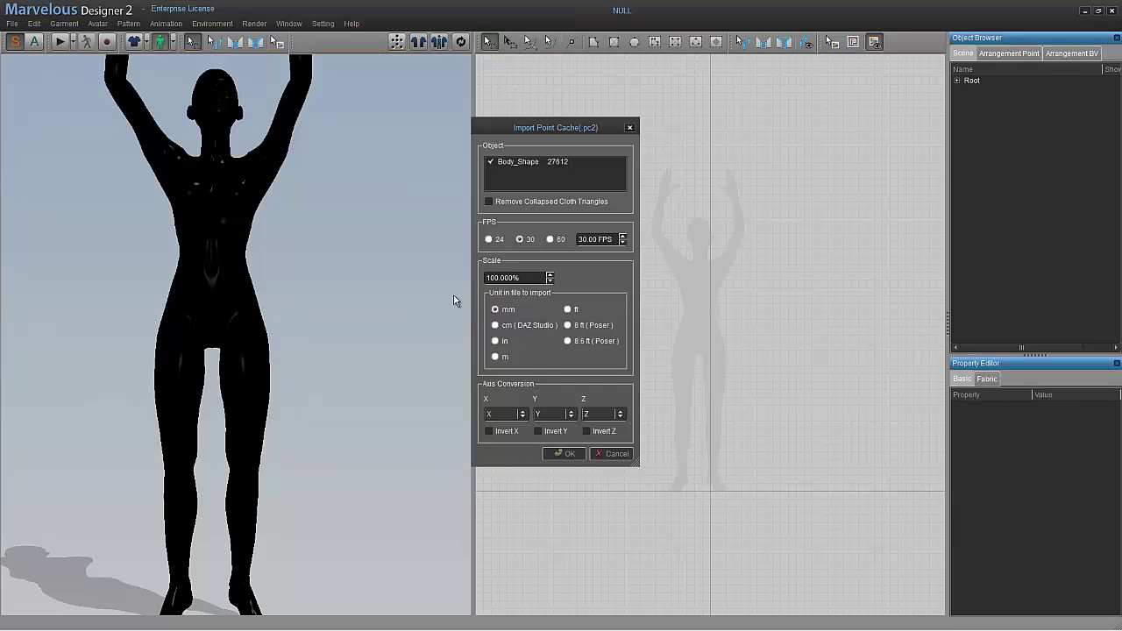
click(495, 325)
key(Return)
Step: Scrub the avatar's animation in Animation mode, then return to Simulation mode
click(35, 43)
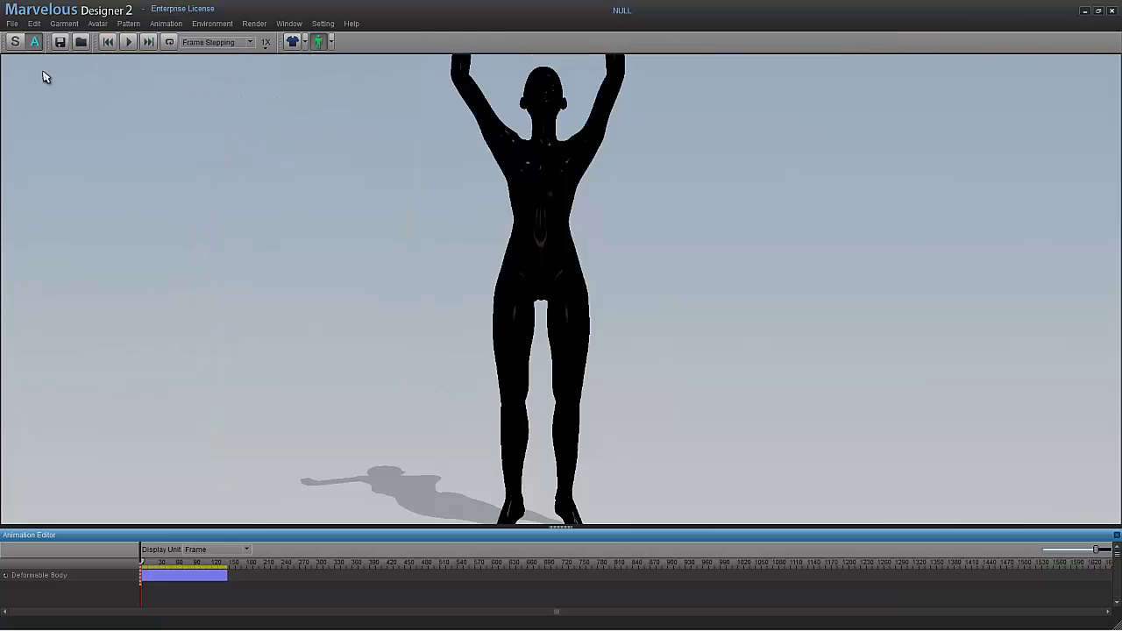
mouse_move(144, 563)
mouse_down()
mouse_move(212, 561)
mouse_move(140, 562)
mouse_up()
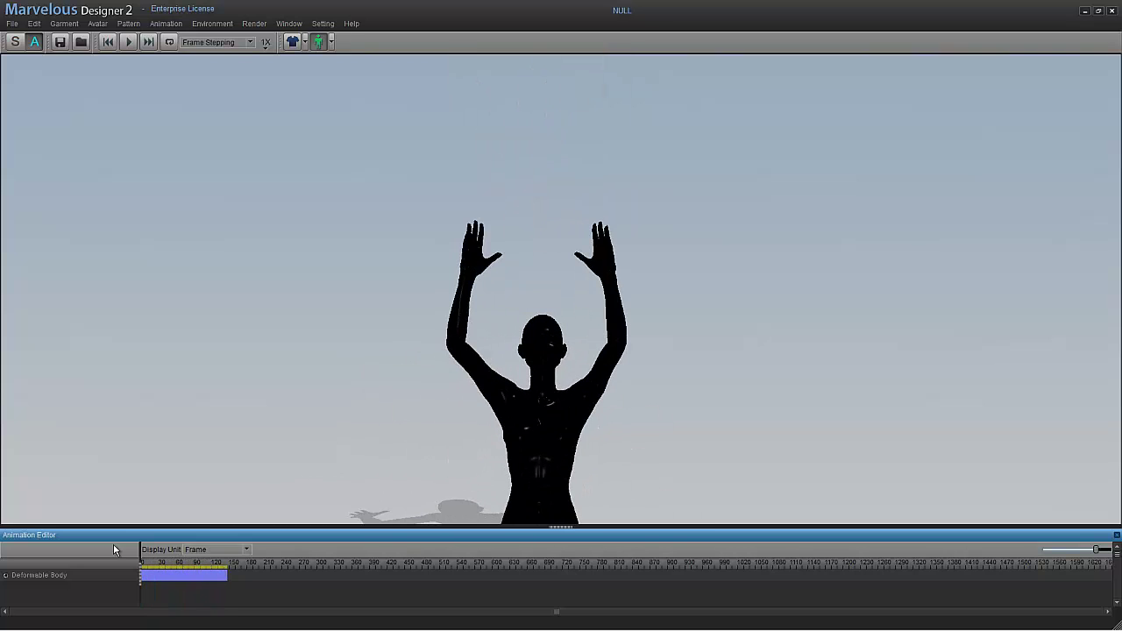
click(16, 42)
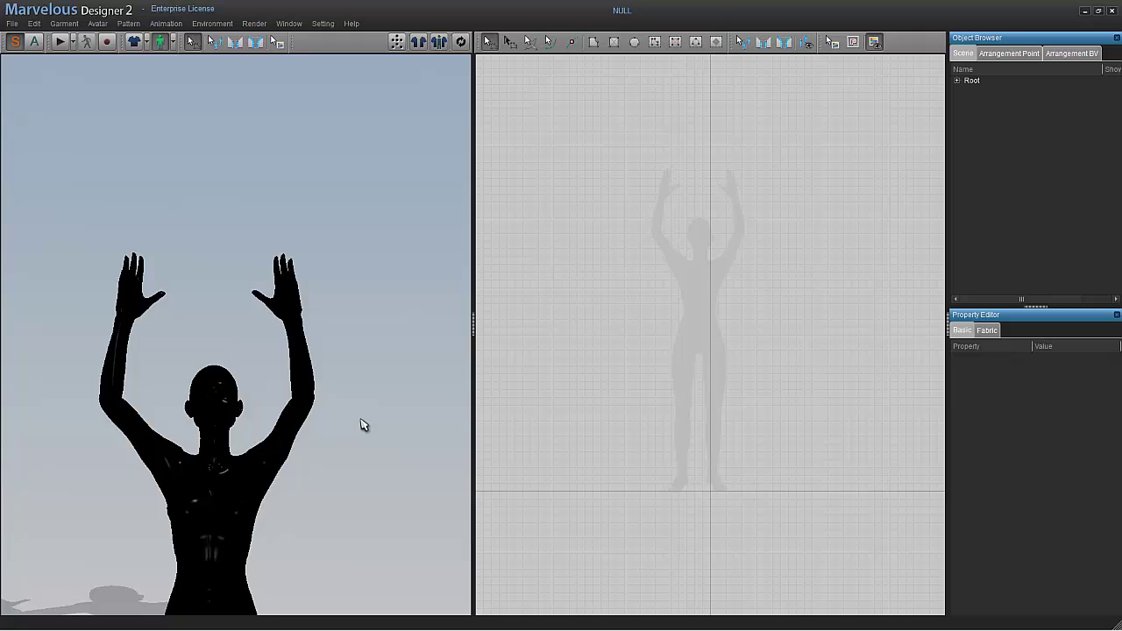
Step: Switch back to the 3ds Max window with Alt+Tab
key(alt+Tab)
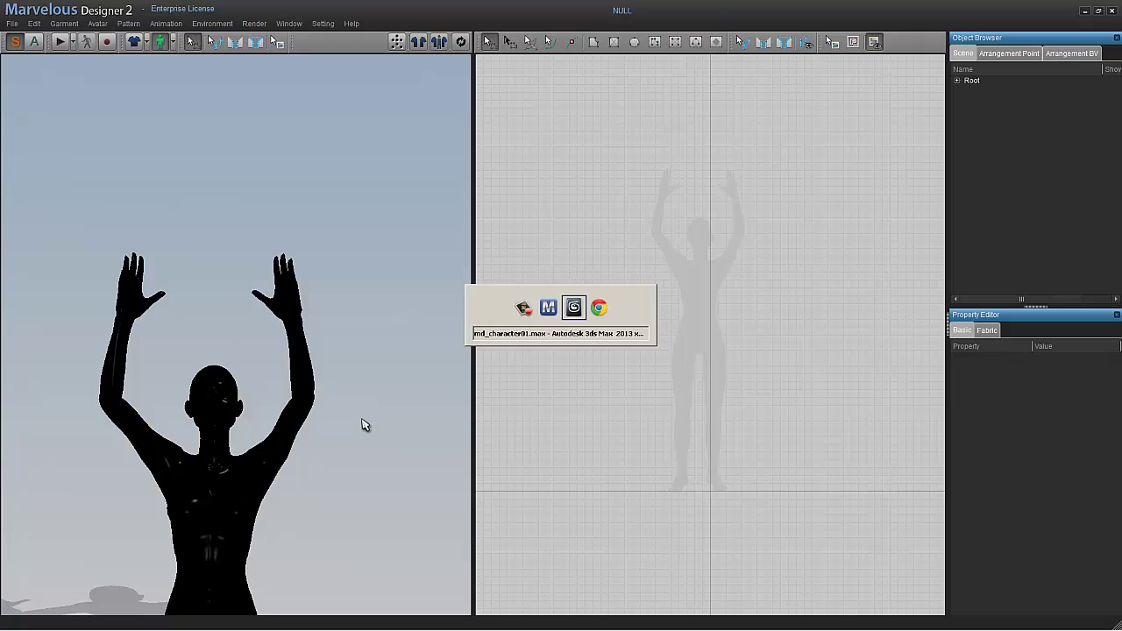